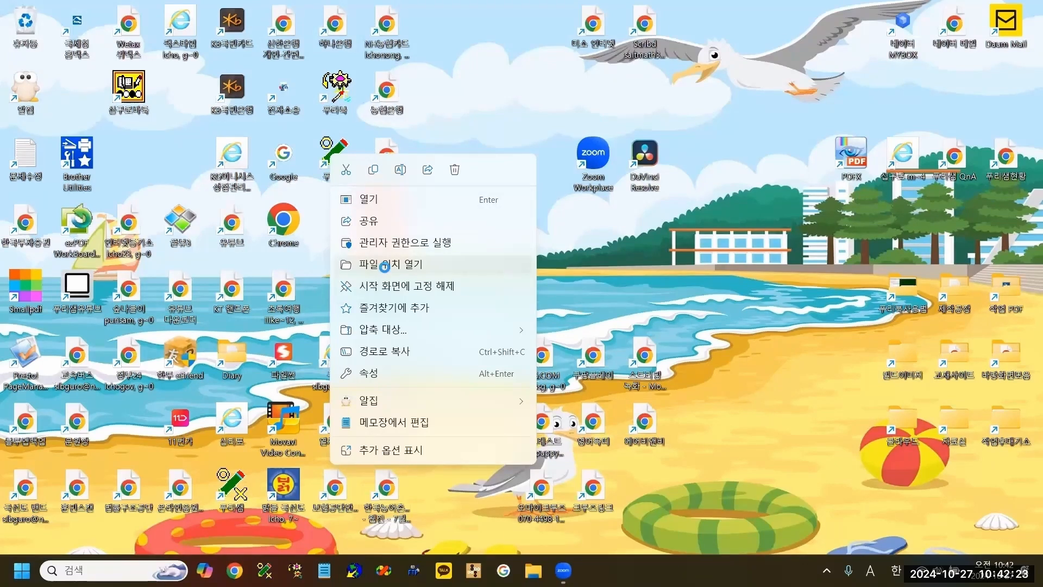
Open the 푸리샘 program's install folder, go into its Macro folder, and minimize the window.
{"action": "left_click", "coordinate": [387, 265]}
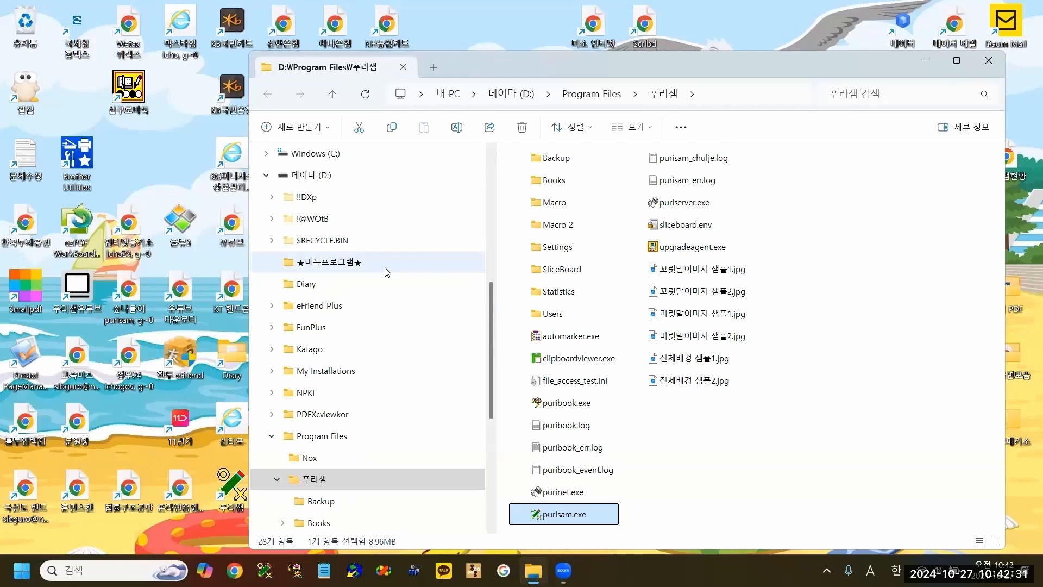
{"action": "double_click", "coordinate": [555, 204]}
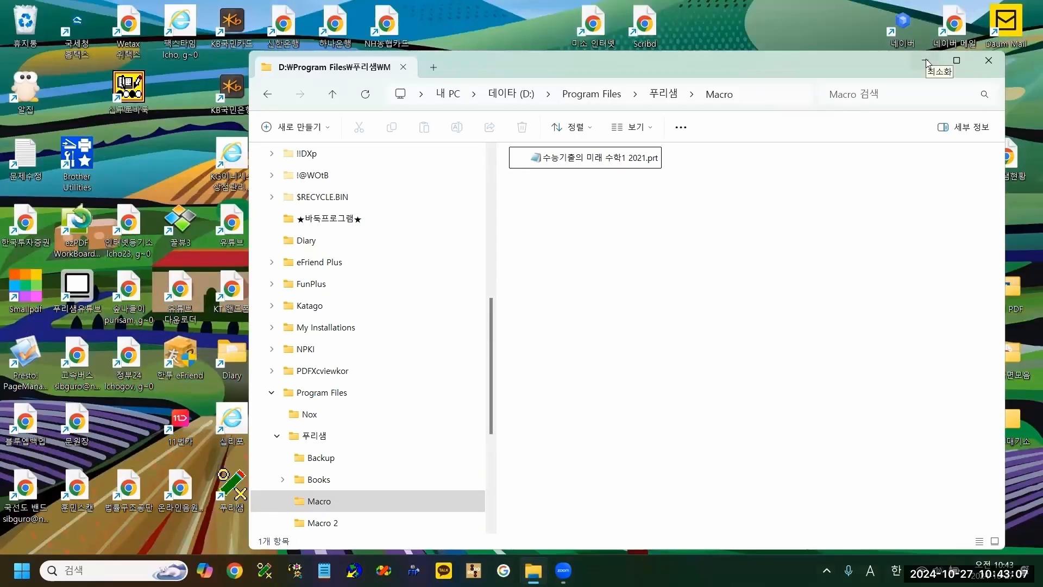
{"action": "left_click", "coordinate": [928, 64]}
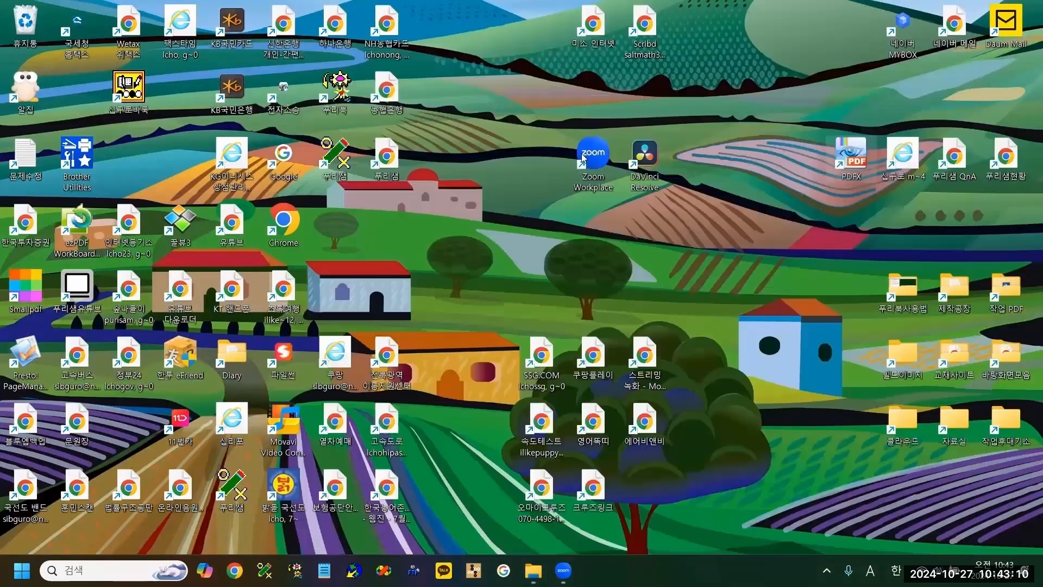
Launch 푸리북, log in with the saved credentials, and dismiss the file-opening dialog.
{"action": "double_click", "coordinate": [341, 91]}
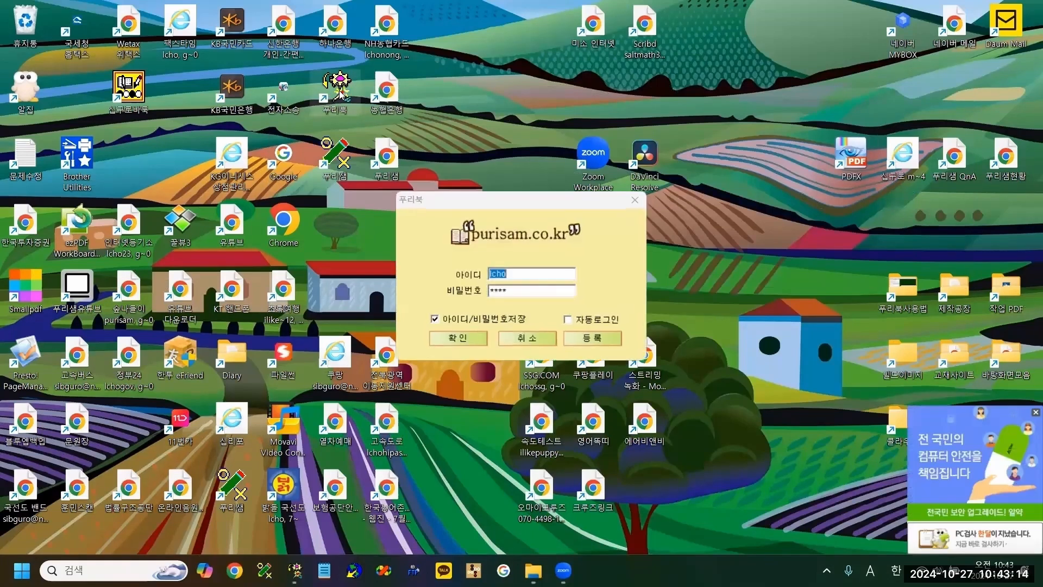
{"action": "left_click", "coordinate": [462, 336]}
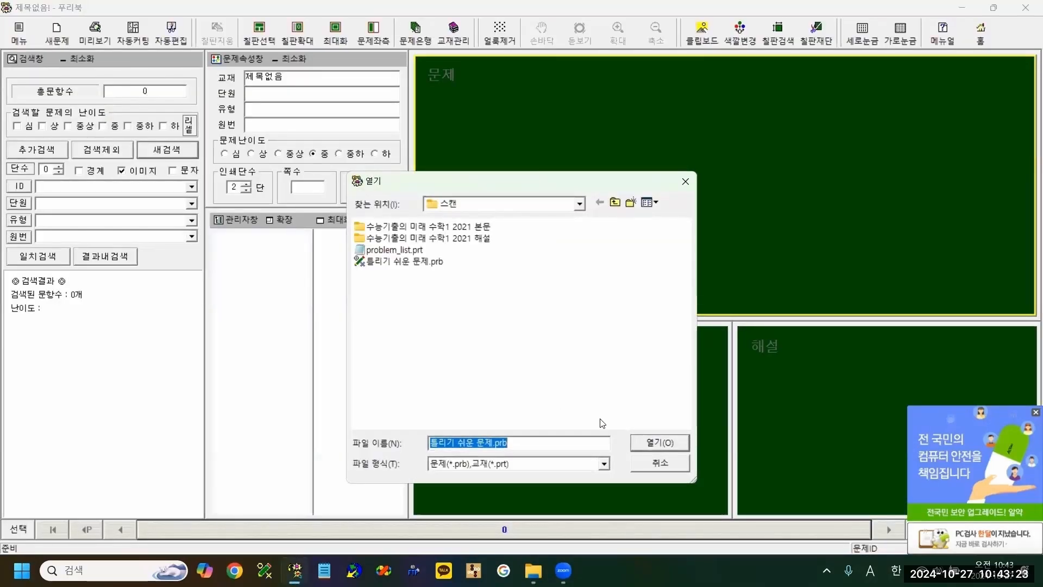
{"action": "left_click", "coordinate": [666, 465]}
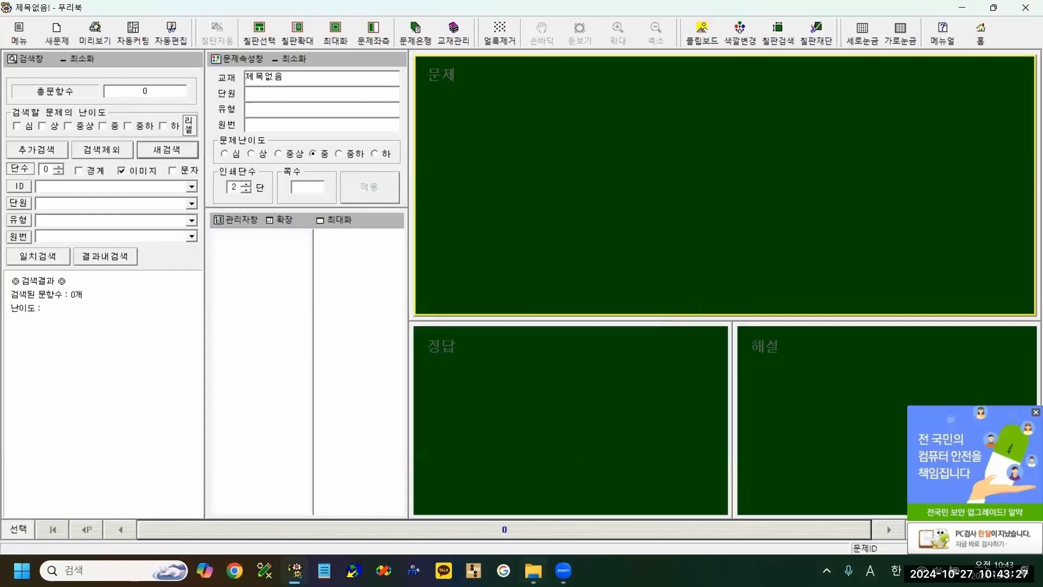
Load 수능기출의 미래 수학1 2021.prt from the Macro folder window into 푸리북.
{"action": "mouse_move", "coordinate": [534, 570]}
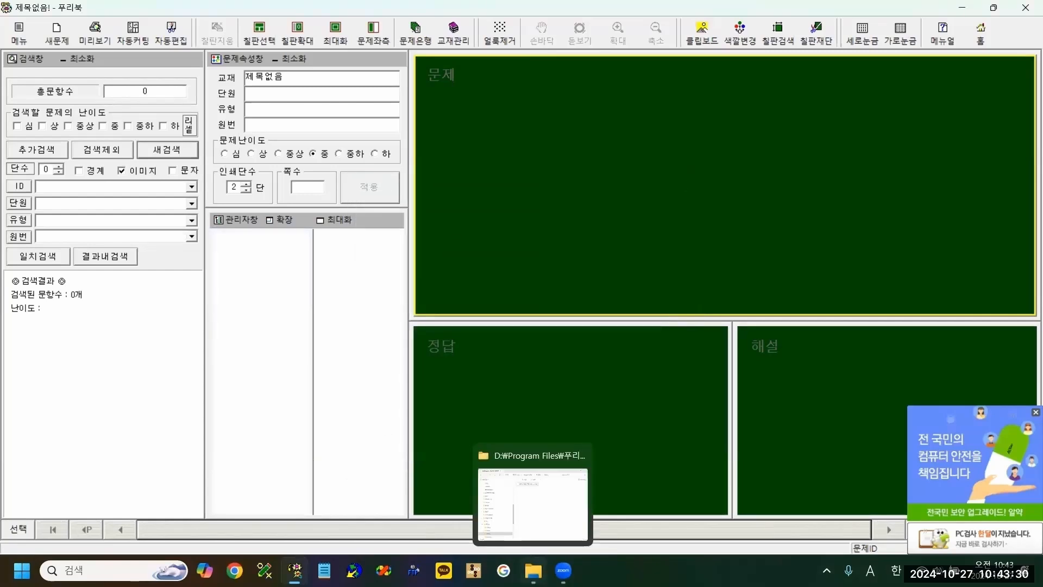
{"action": "left_click", "coordinate": [533, 571]}
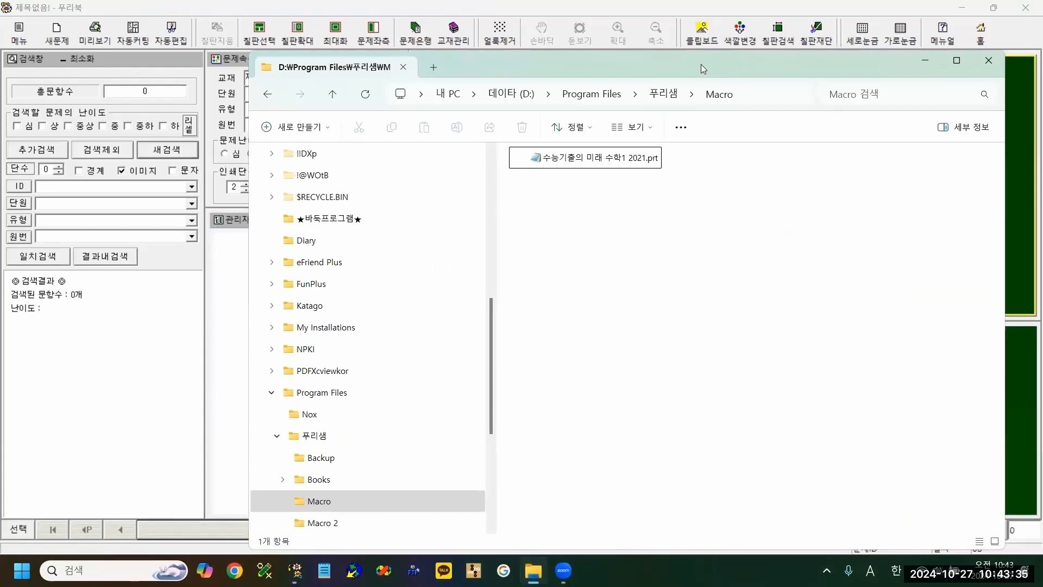
{"action": "left_click_drag", "start_coordinate": [701, 64], "coordinate": [302, 62]}
{"action": "left_click", "coordinate": [147, 163]}
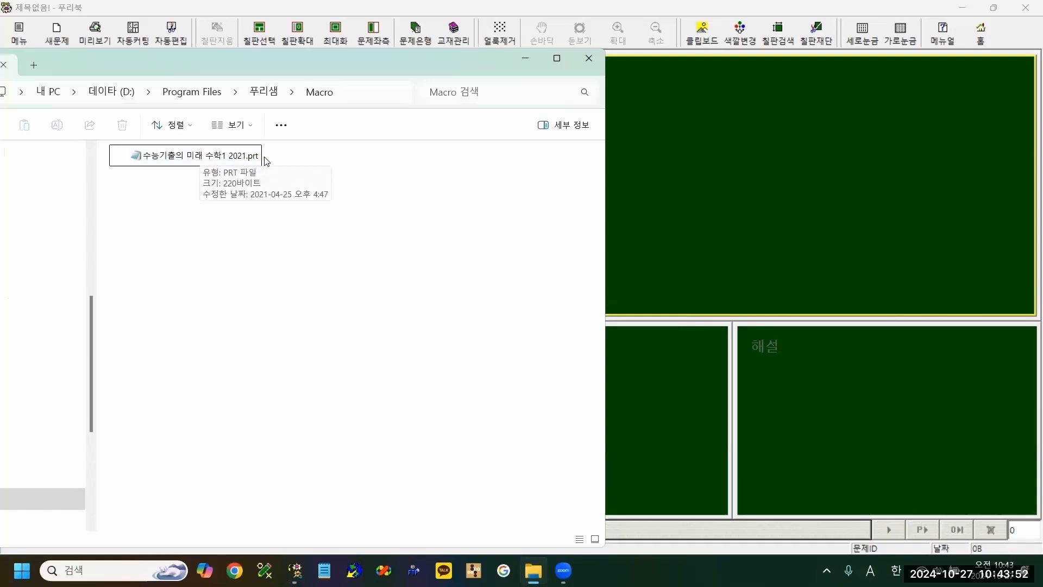
{"action": "left_click_drag", "start_coordinate": [189, 159], "coordinate": [738, 187]}
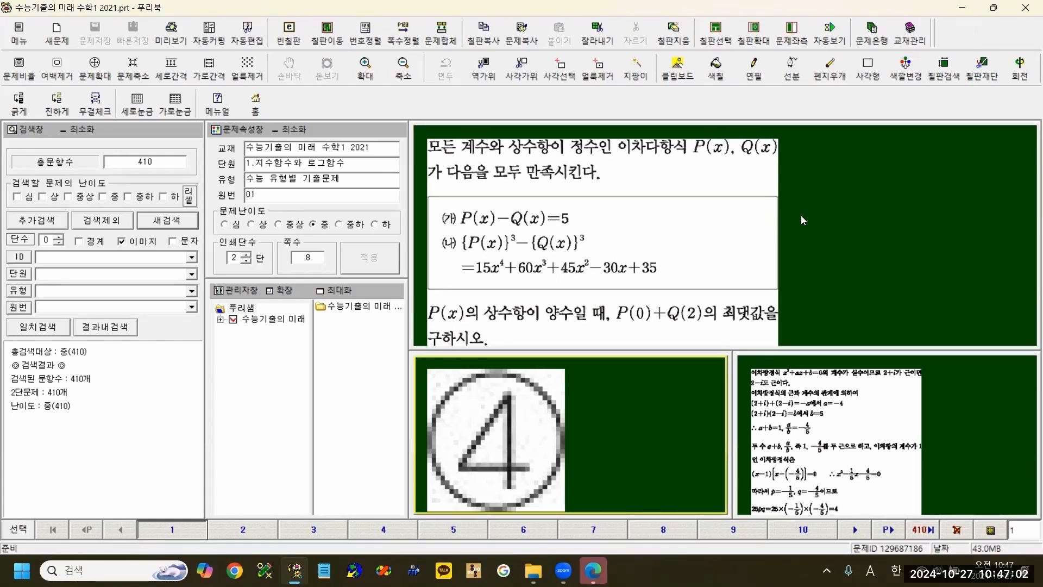
Enlarge problem 1's question board and copy a rectangular selection of the constant 35 in condition (나).
{"action": "left_click", "coordinate": [801, 215]}
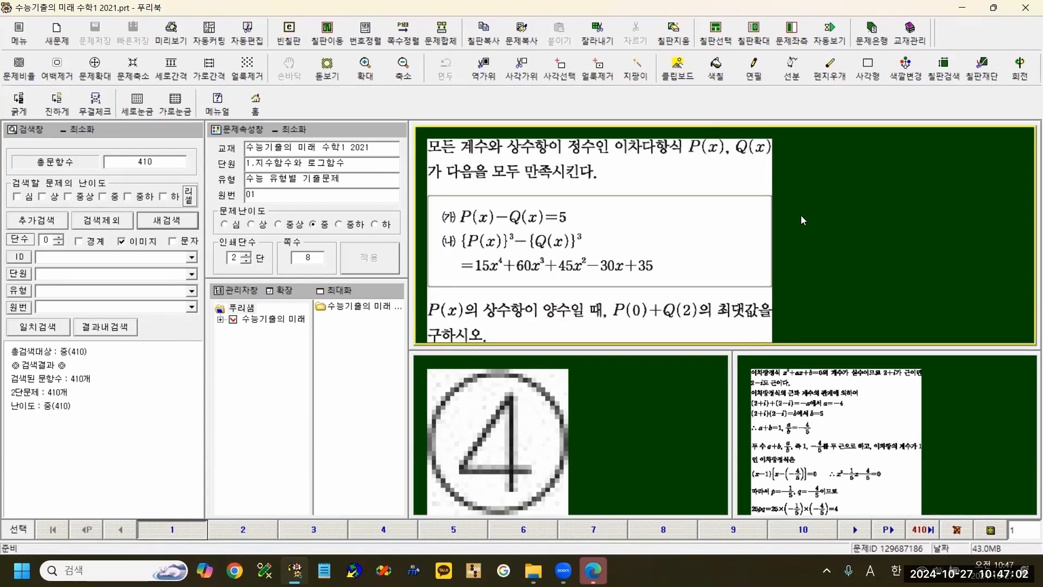
{"action": "left_click", "coordinate": [752, 27]}
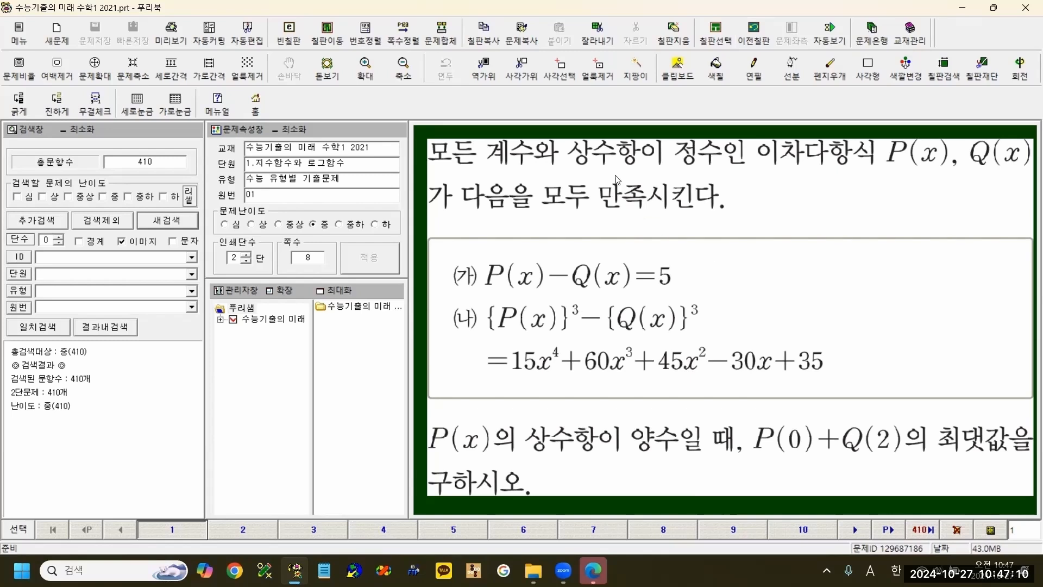
{"action": "left_click", "coordinate": [558, 66]}
{"action": "left_click_drag", "start_coordinate": [797, 349], "coordinate": [828, 377]}
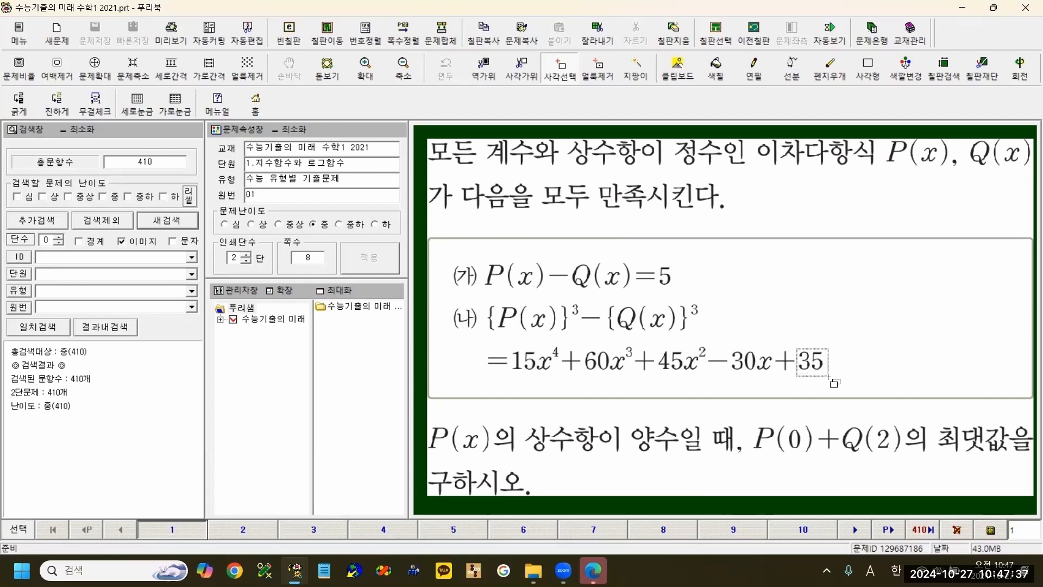
{"action": "left_click_drag", "start_coordinate": [828, 377], "coordinate": [828, 377]}
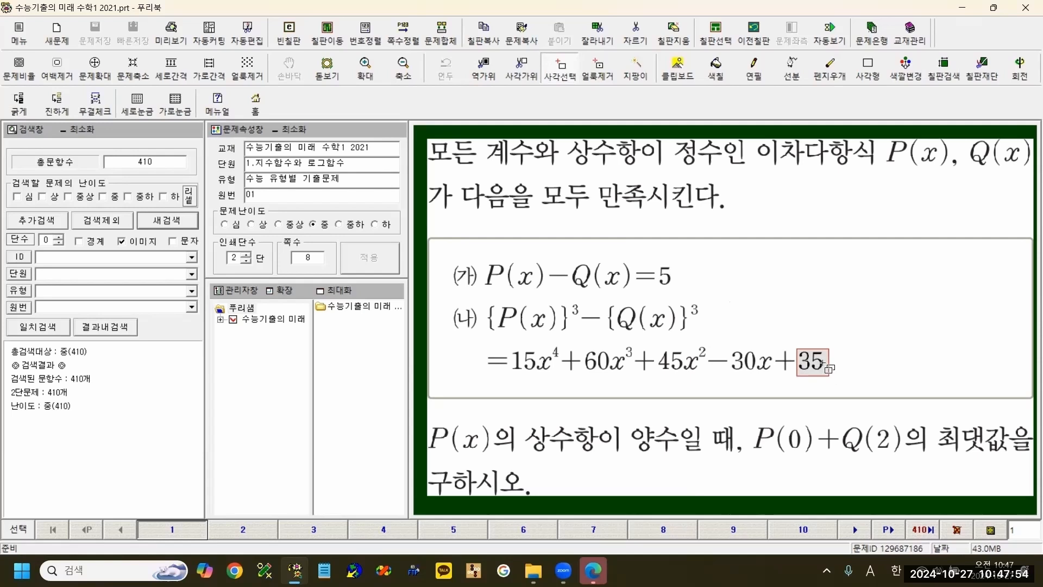
{"action": "left_click", "coordinate": [486, 38]}
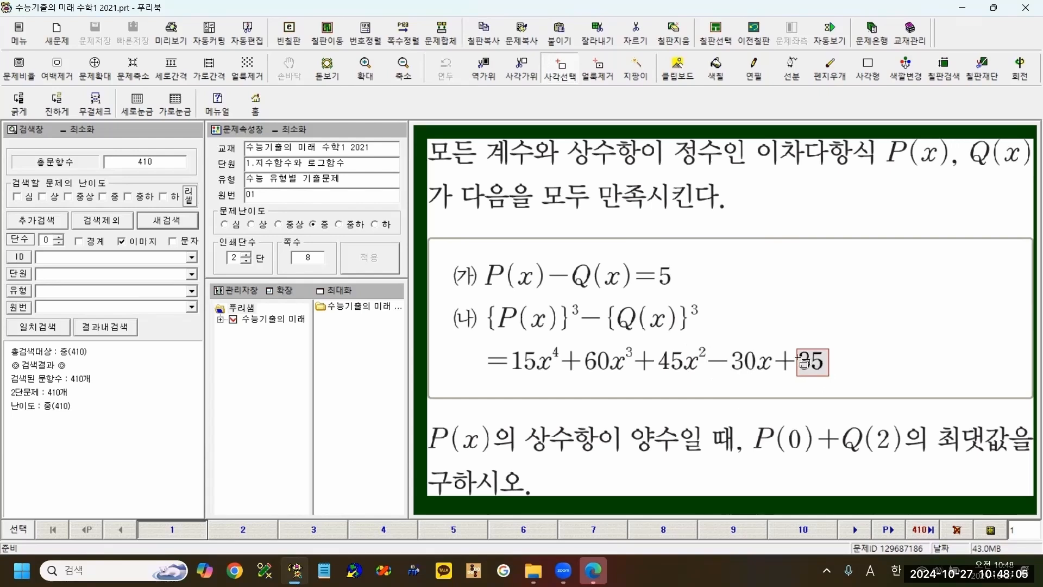
Paste the copied 35 over the 5 in condition (가) and quick-save problem 1.
{"action": "left_click", "coordinate": [565, 39]}
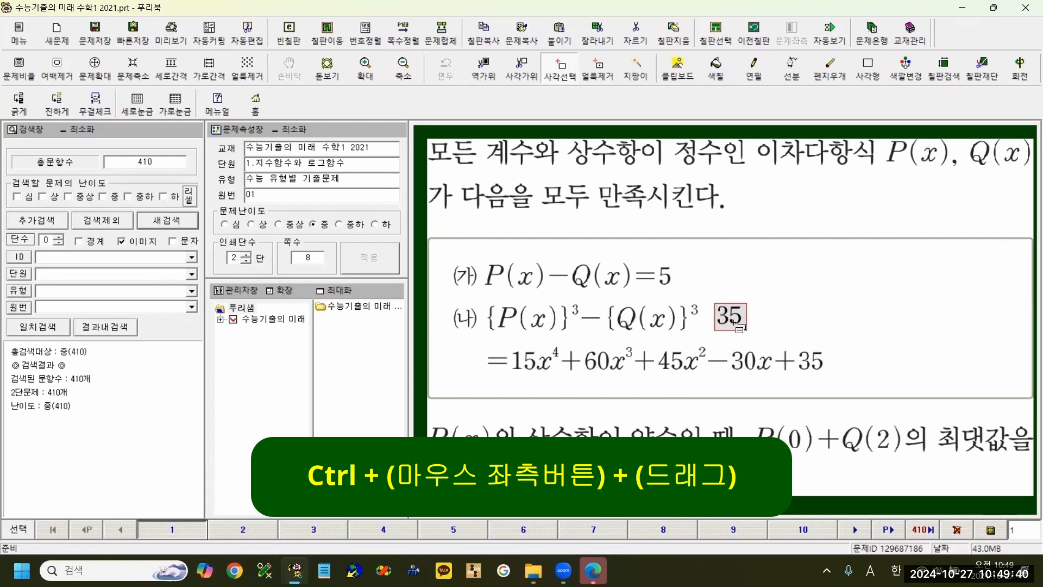
{"action": "left_click_drag", "start_coordinate": [735, 322], "coordinate": [676, 281]}
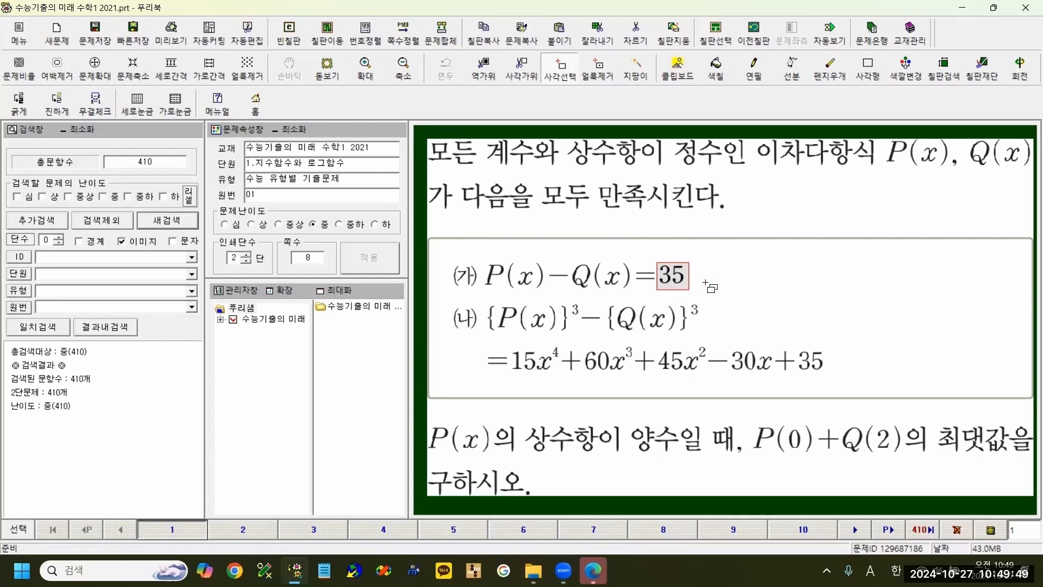
{"action": "left_click", "coordinate": [738, 280]}
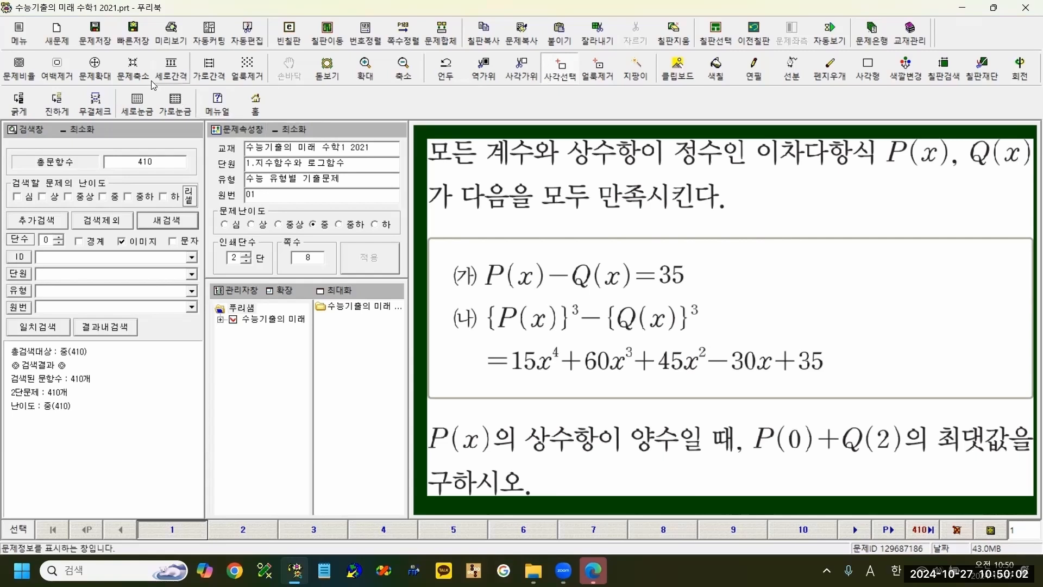
{"action": "left_click", "coordinate": [133, 30]}
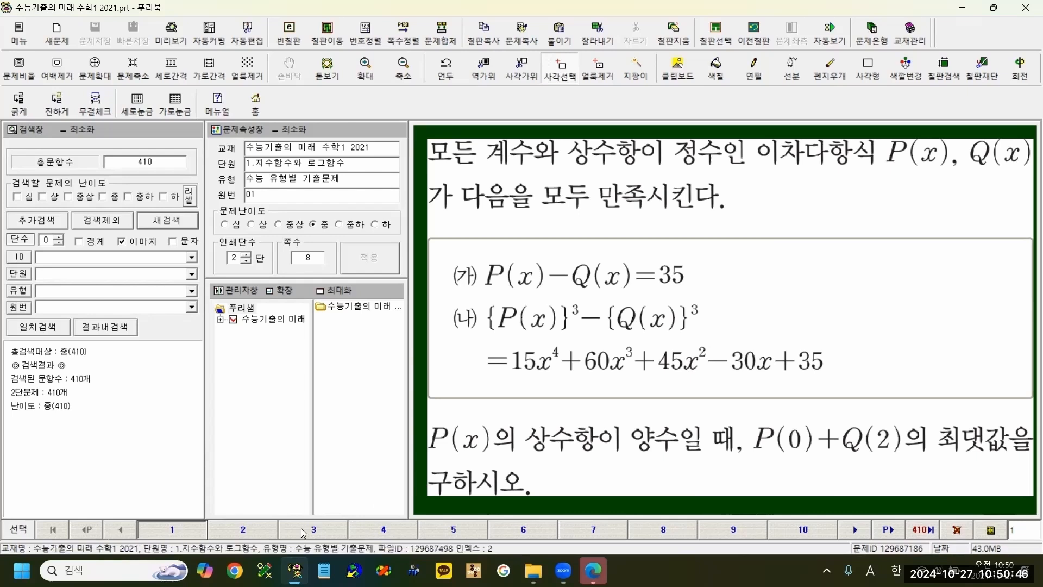
Go to problem 3 and copy a trimmed rectangular selection of the 9 in choice ⑤.
{"action": "left_click", "coordinate": [313, 535]}
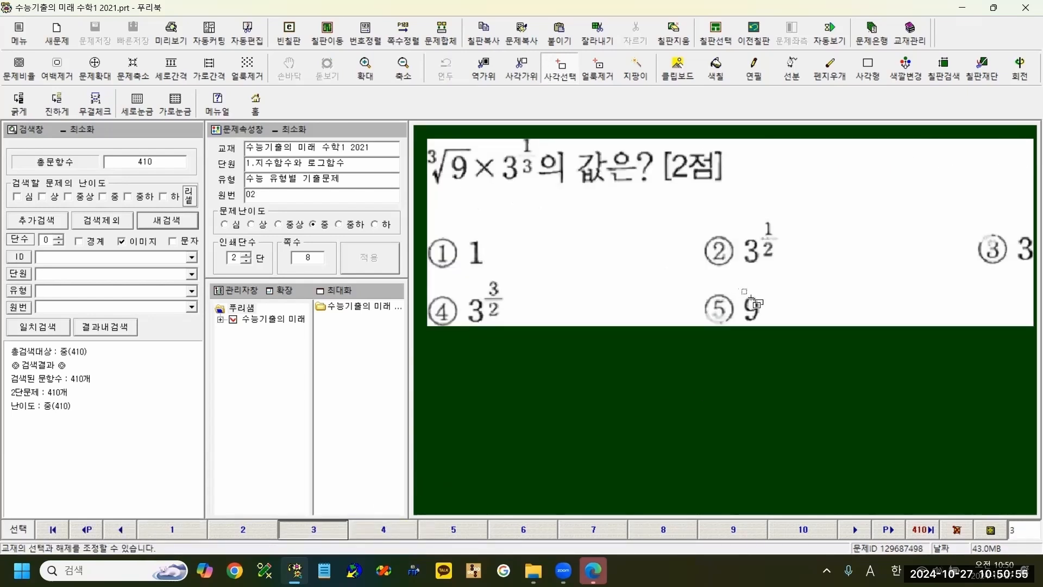
{"action": "left_click_drag", "start_coordinate": [743, 290], "coordinate": [765, 328]}
{"action": "key", "text": "ctrl+q"}
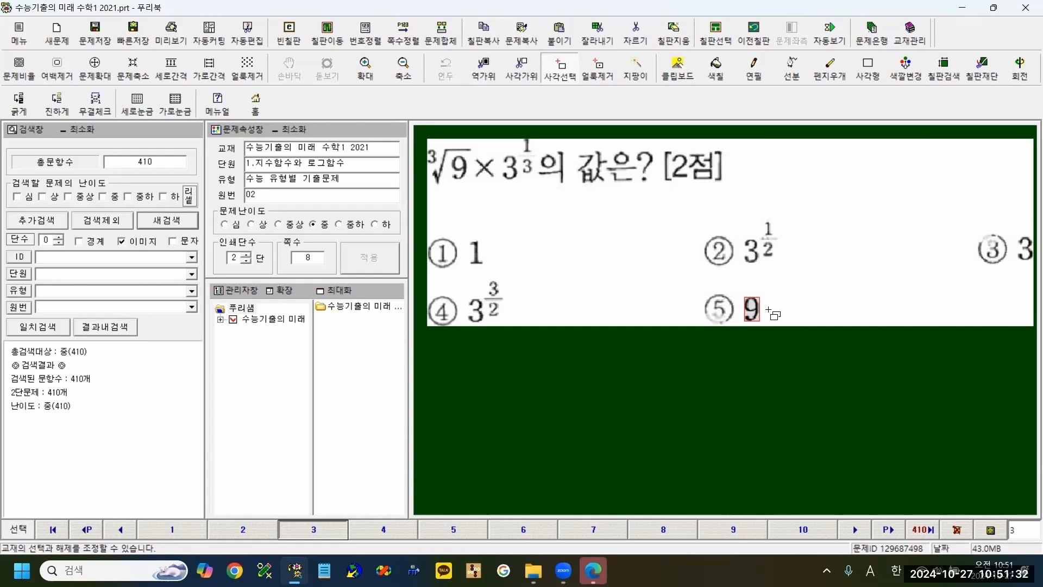
Paste the copied 9 over the 3 of 30x in problem 1's condition (나) to make 90x, and quick-save the problem.
{"action": "left_click", "coordinate": [183, 535]}
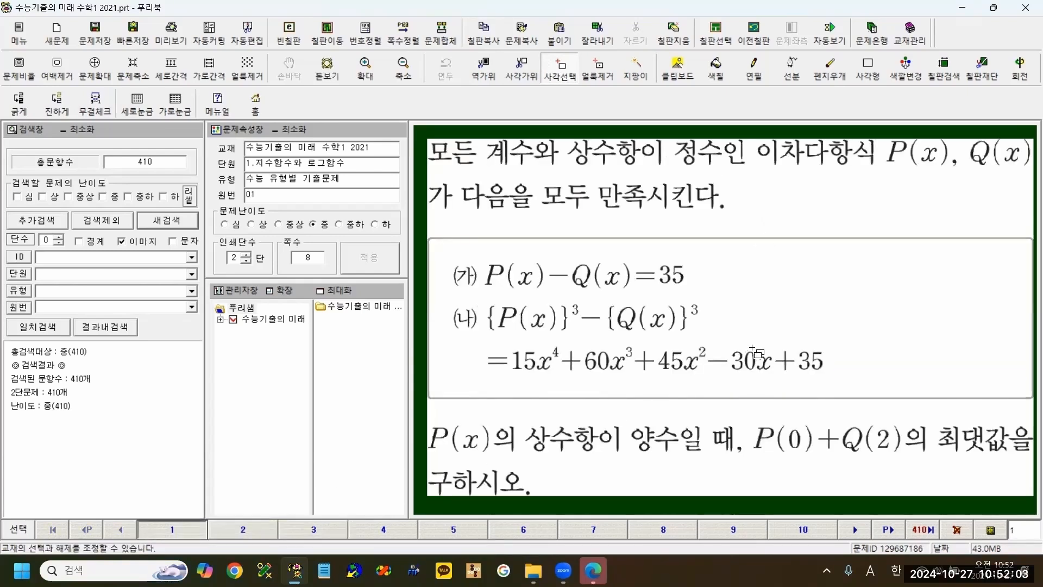
{"action": "key", "text": "ctrl+v"}
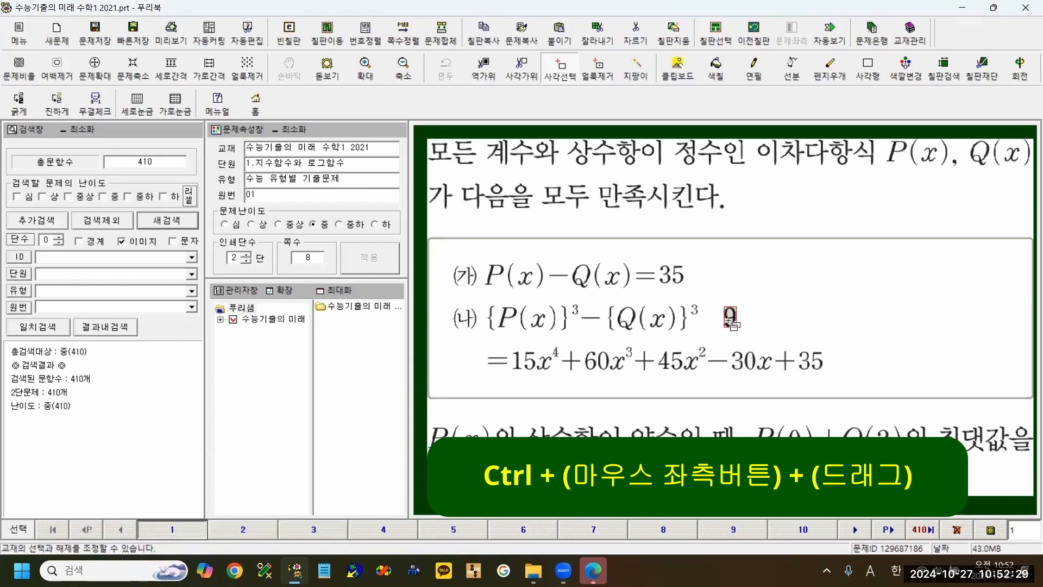
{"action": "left_click_drag", "start_coordinate": [732, 323], "coordinate": [739, 367]}
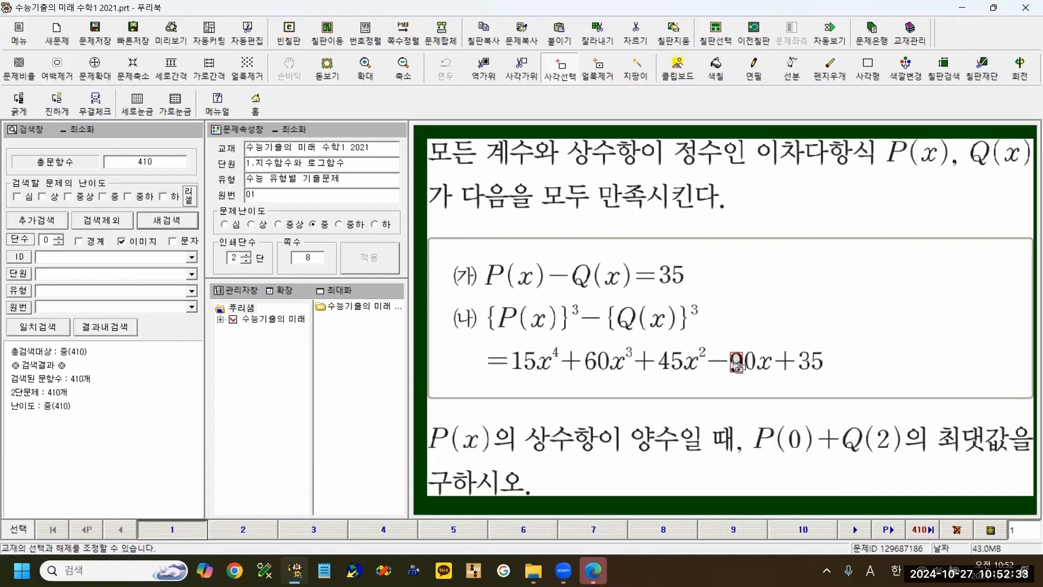
{"action": "left_click", "coordinate": [767, 324]}
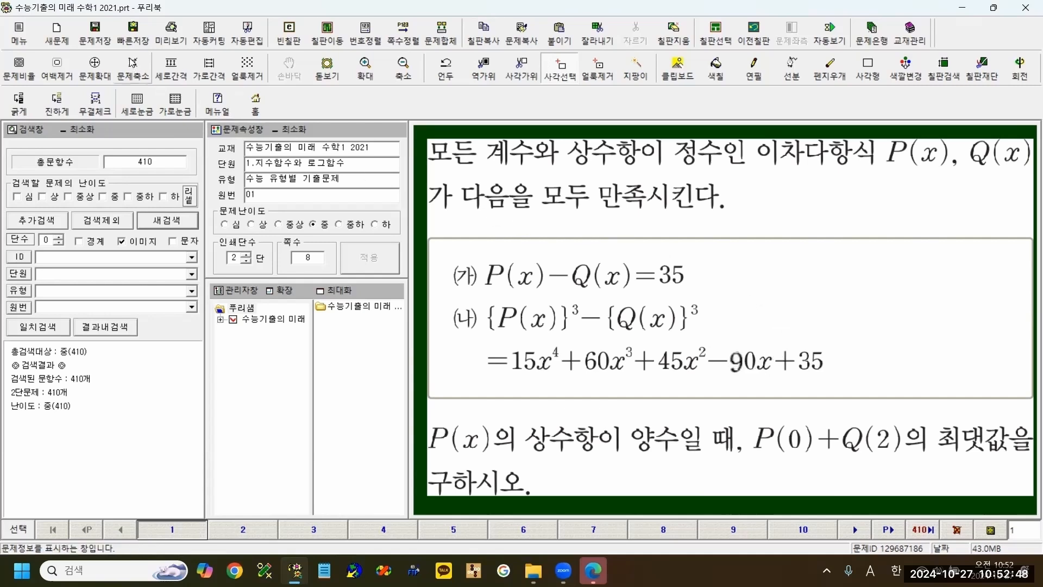
{"action": "left_click", "coordinate": [133, 31]}
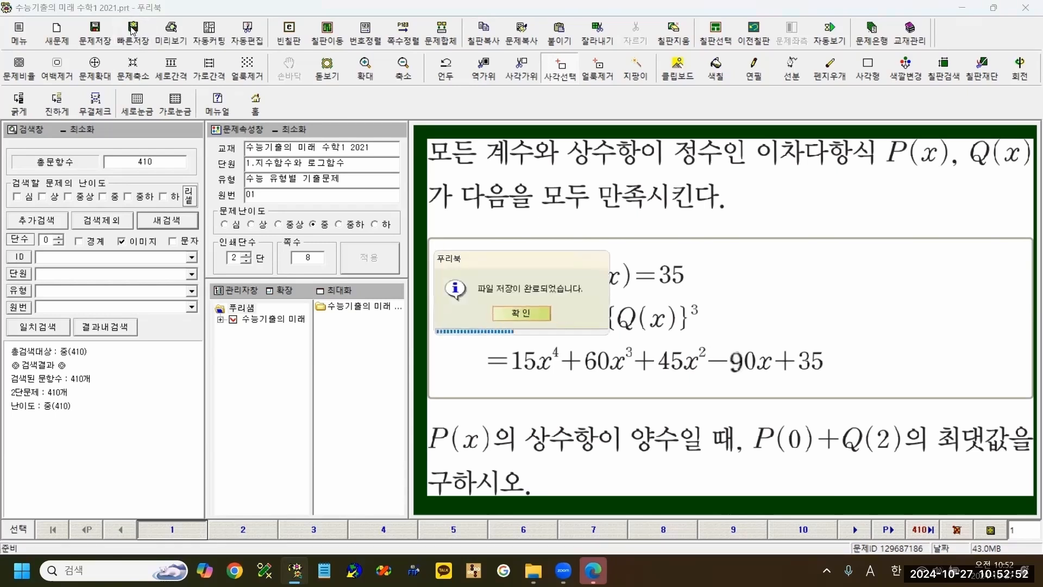
{"action": "key", "text": "Return"}
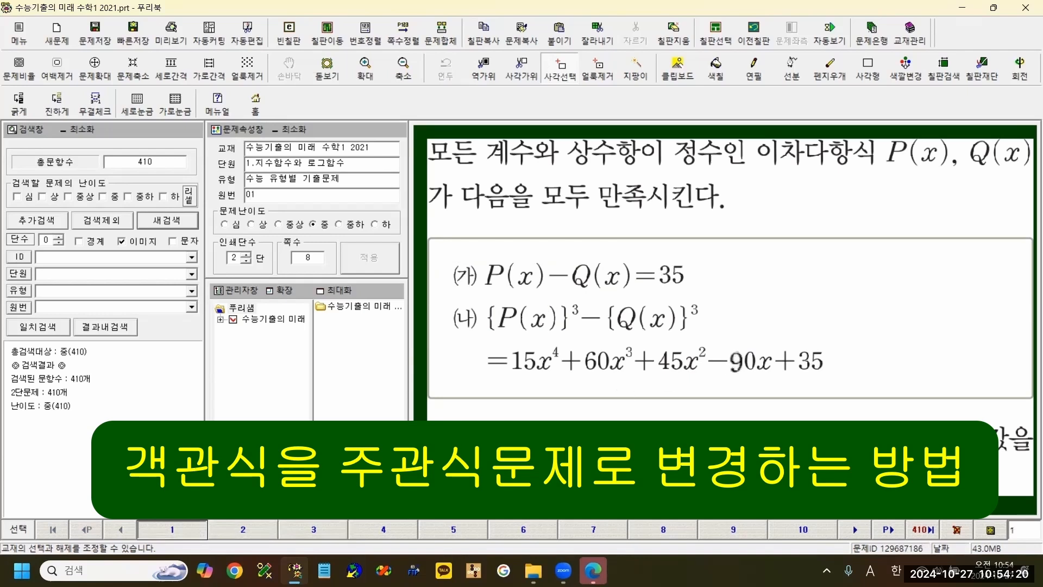
Go to problem 3 and show its question, explanation and answer boards together (문제+해설+정답).
{"action": "left_click", "coordinate": [326, 536]}
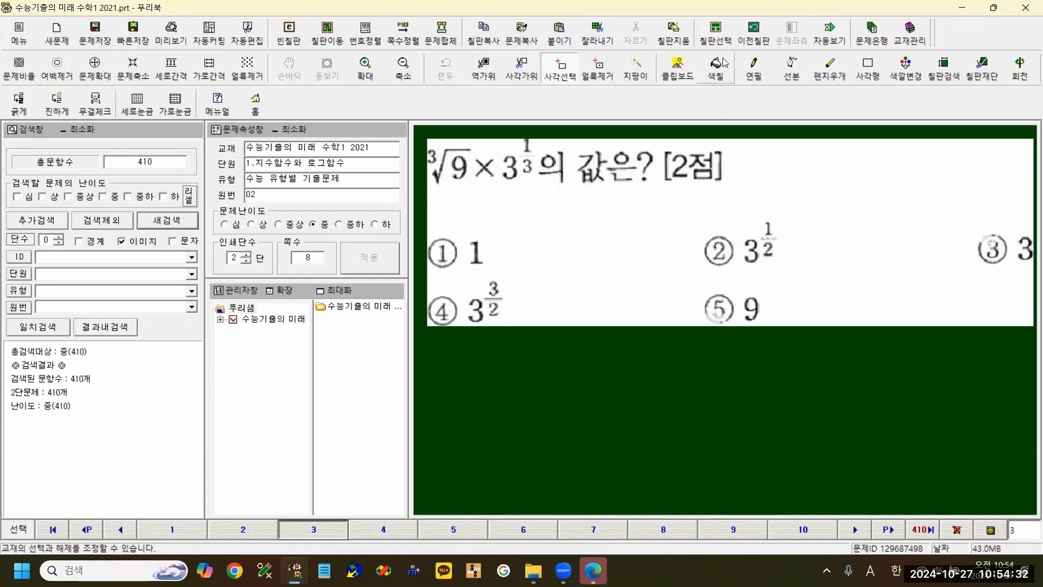
{"action": "left_click", "coordinate": [716, 43]}
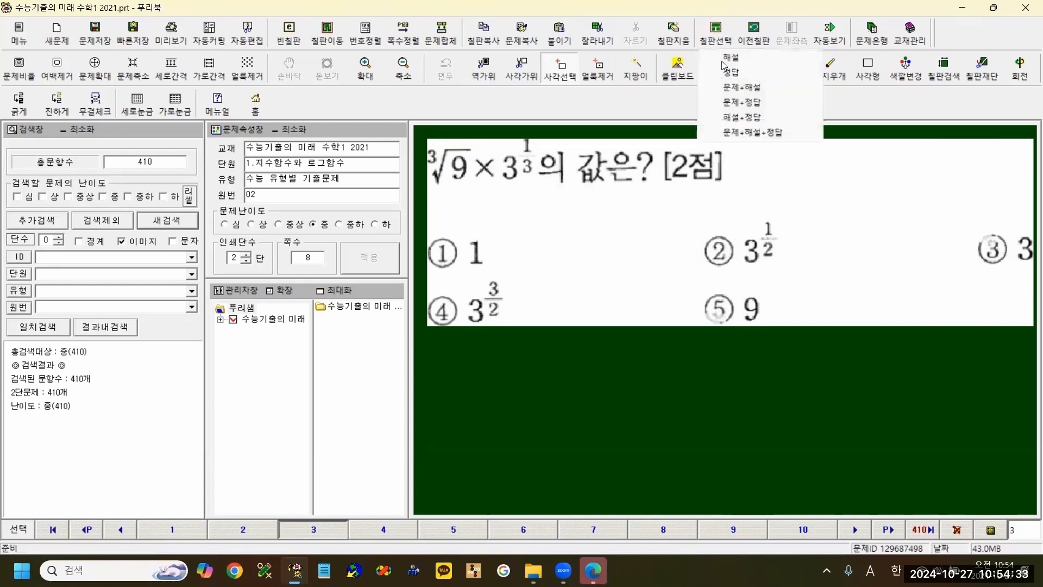
{"action": "left_click", "coordinate": [739, 133]}
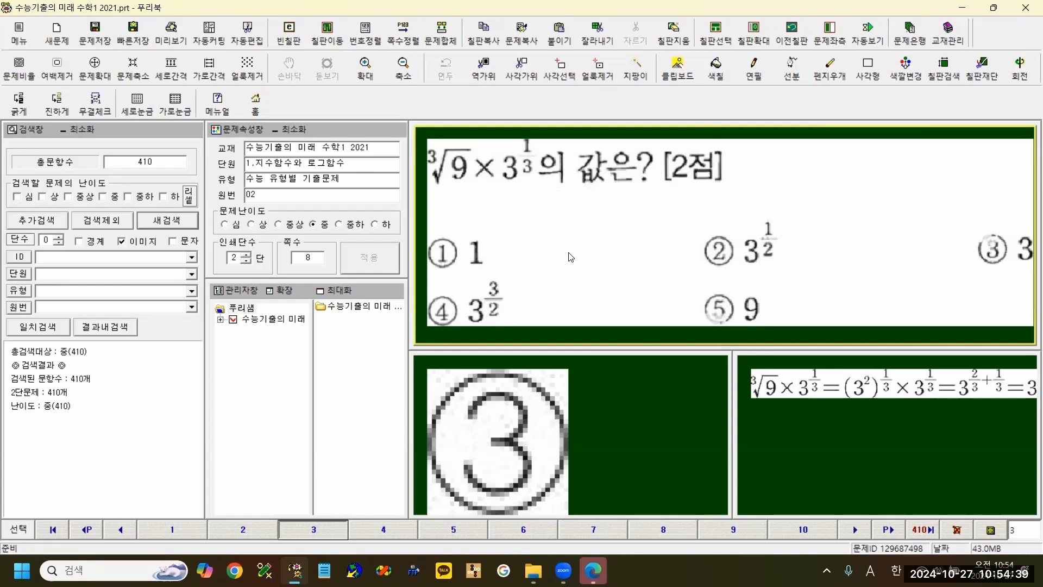
Cut the five answer choices out of problem 3's question with the rectangular scissors (사각가위).
{"action": "left_click", "coordinate": [522, 73]}
{"action": "left_click_drag", "start_coordinate": [424, 204], "coordinate": [1032, 375]}
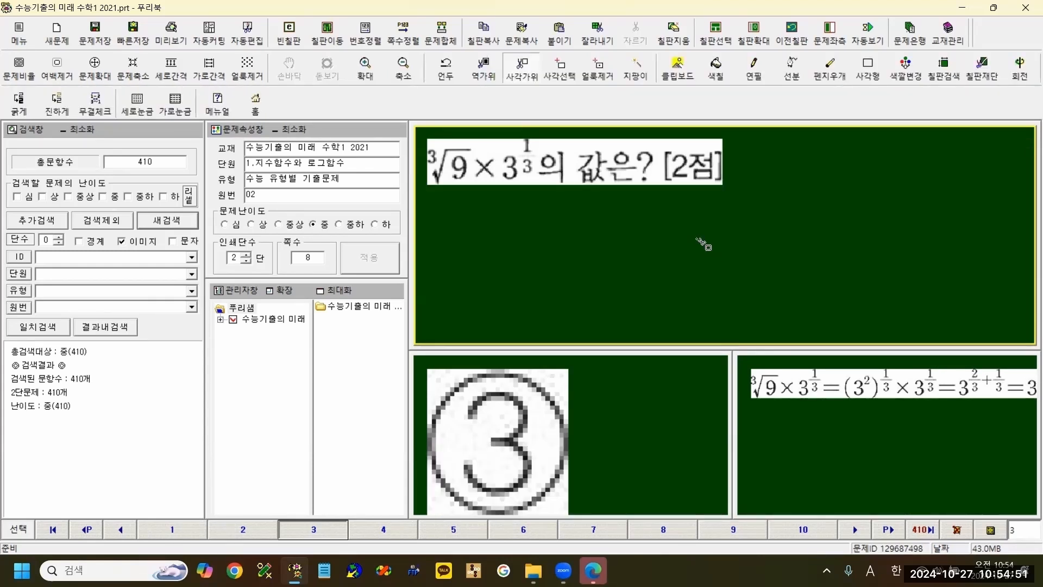
{"action": "left_click", "coordinate": [610, 409]}
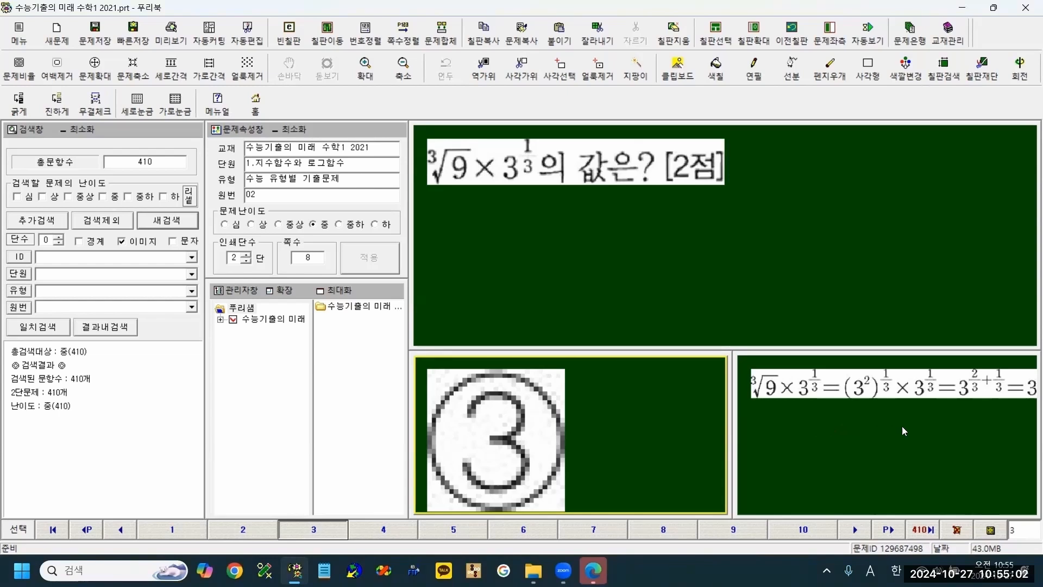
Select the final 3 of problem 3's explanation with the rectangular selection (사각선택) and copy it.
{"action": "left_click", "coordinate": [1027, 411]}
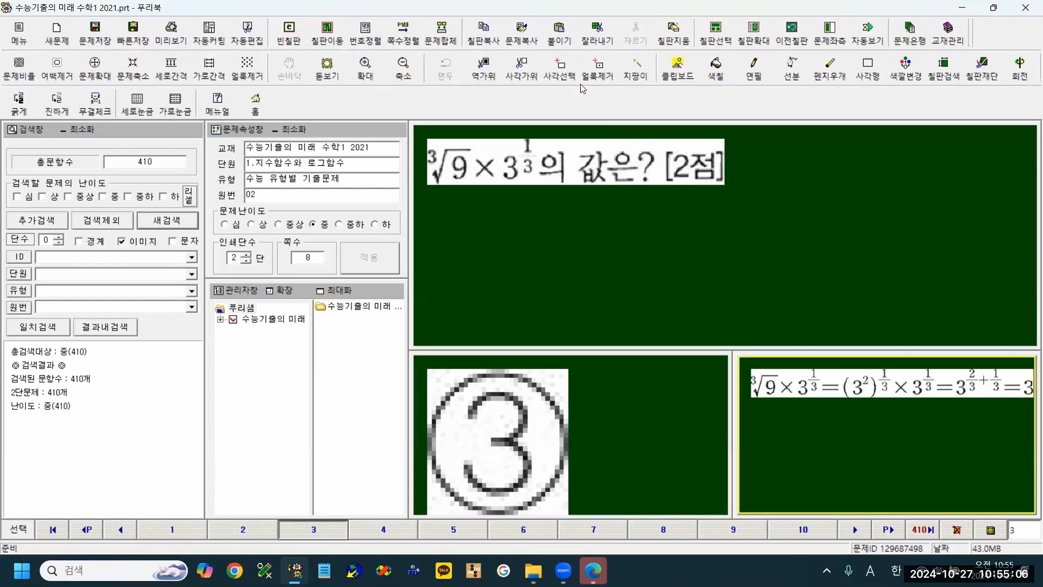
{"action": "left_click", "coordinate": [565, 69]}
{"action": "left_click_drag", "start_coordinate": [1023, 376], "coordinate": [1030, 398]}
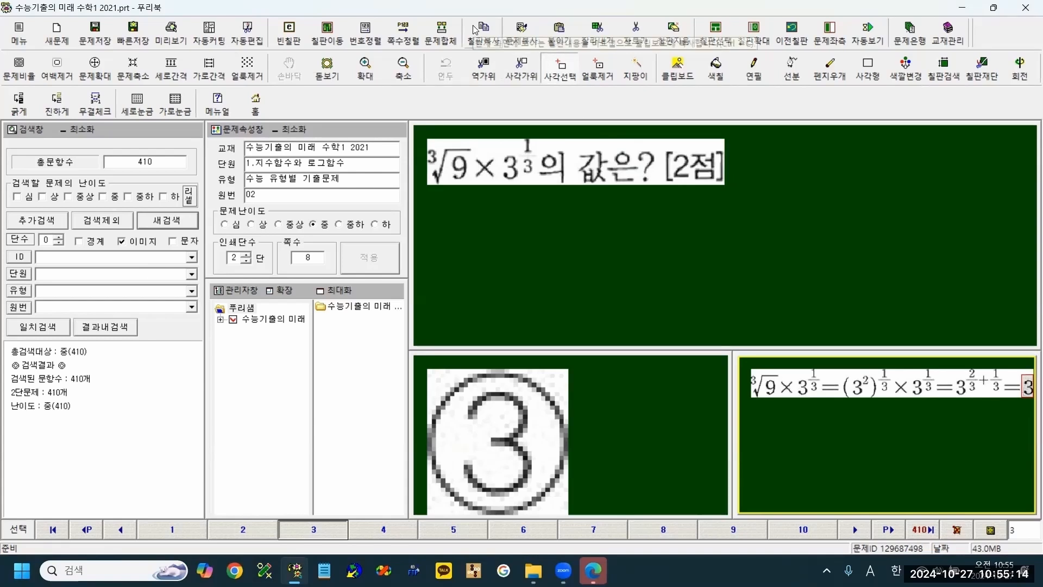
Paste the copied 3 into problem 3's answer board, overwriting (덮어쓰기) the circled ③, and quick-save the problem.
{"action": "left_click", "coordinate": [614, 404]}
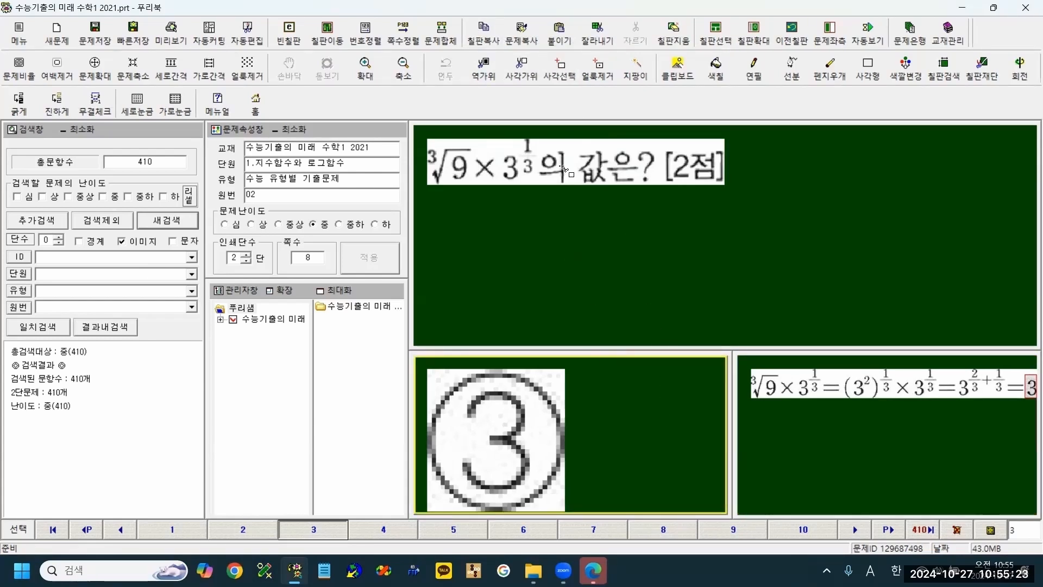
{"action": "left_click", "coordinate": [560, 30]}
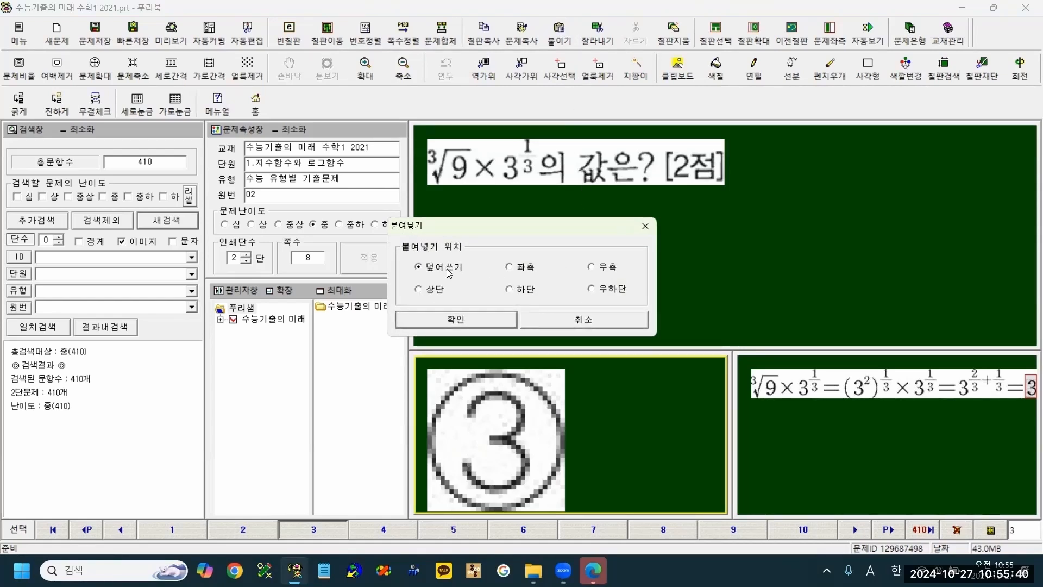
{"action": "left_click", "coordinate": [472, 320]}
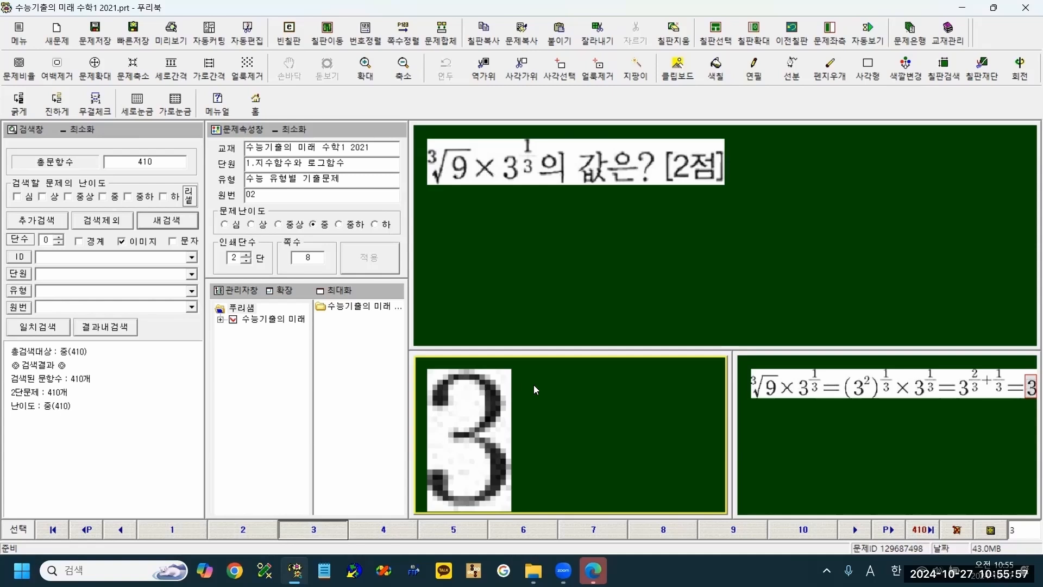
{"action": "left_click", "coordinate": [135, 36]}
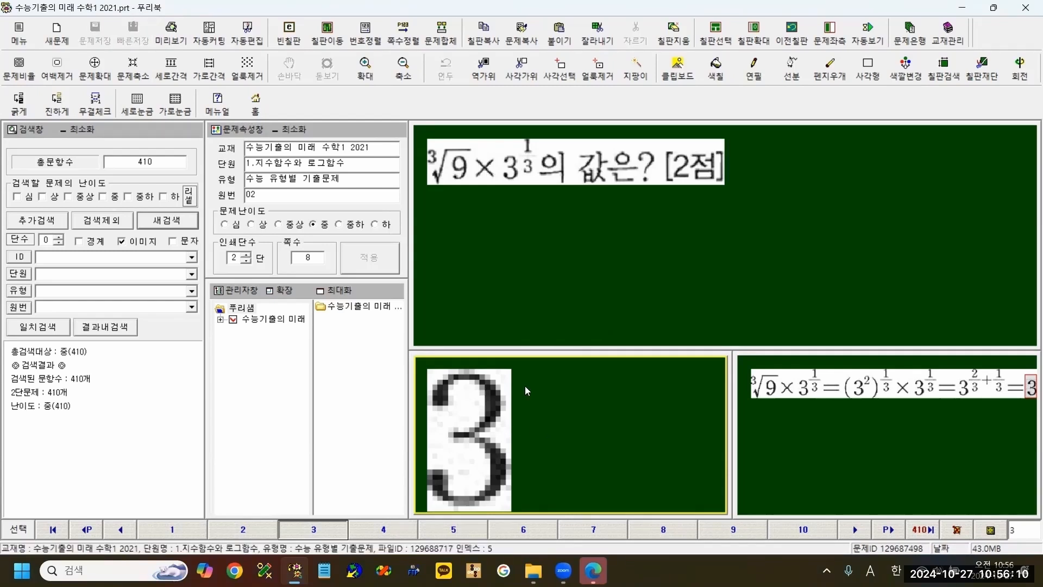
Go to problem 4 and cut its five answer choices out of the question with the rectangular scissors (사각가위).
{"action": "left_click", "coordinate": [390, 535]}
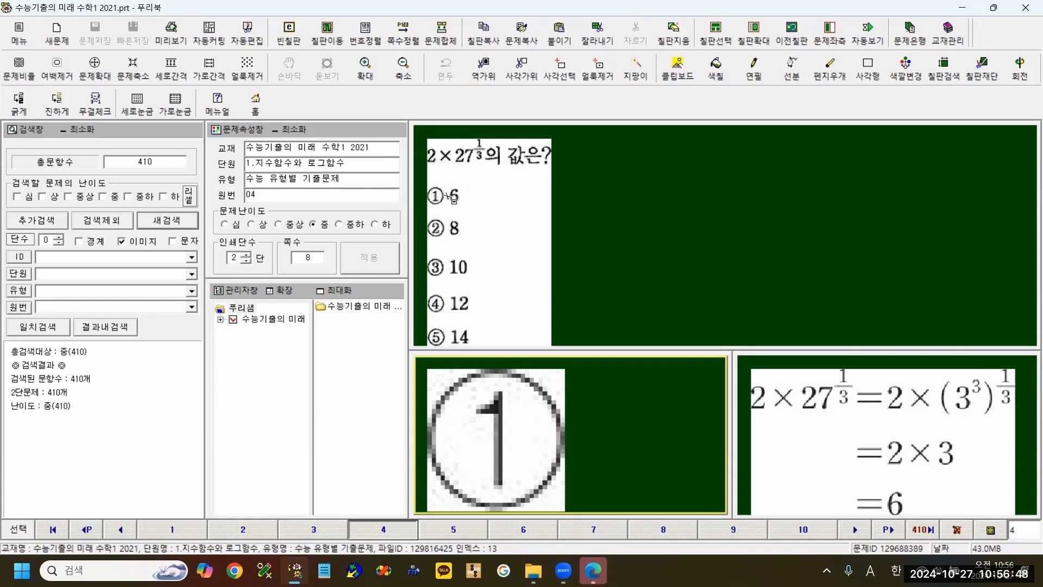
{"action": "left_click_drag", "start_coordinate": [422, 183], "coordinate": [587, 359]}
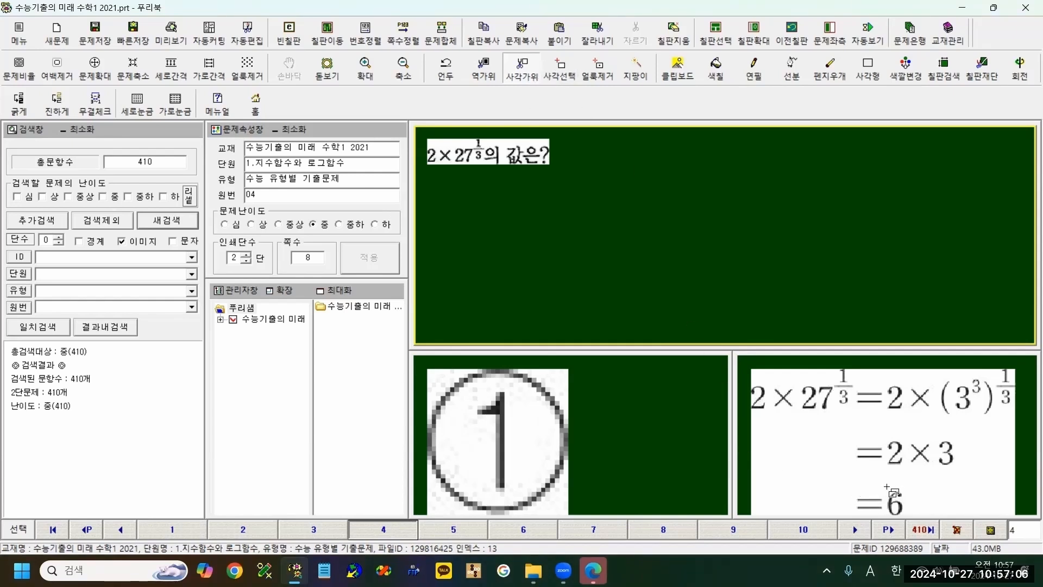
Copy a rectangular selection of the final 6 in problem 4's explanation and make the answer board active.
{"action": "left_click_drag", "start_coordinate": [892, 500], "coordinate": [906, 520]}
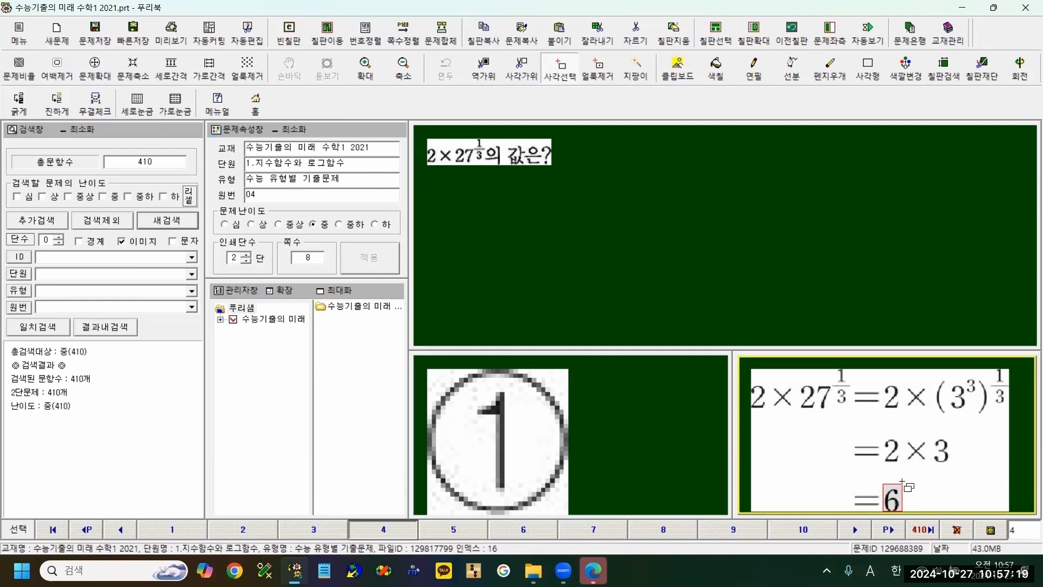
{"action": "key", "text": "ctrl+c"}
{"action": "left_click", "coordinate": [916, 484]}
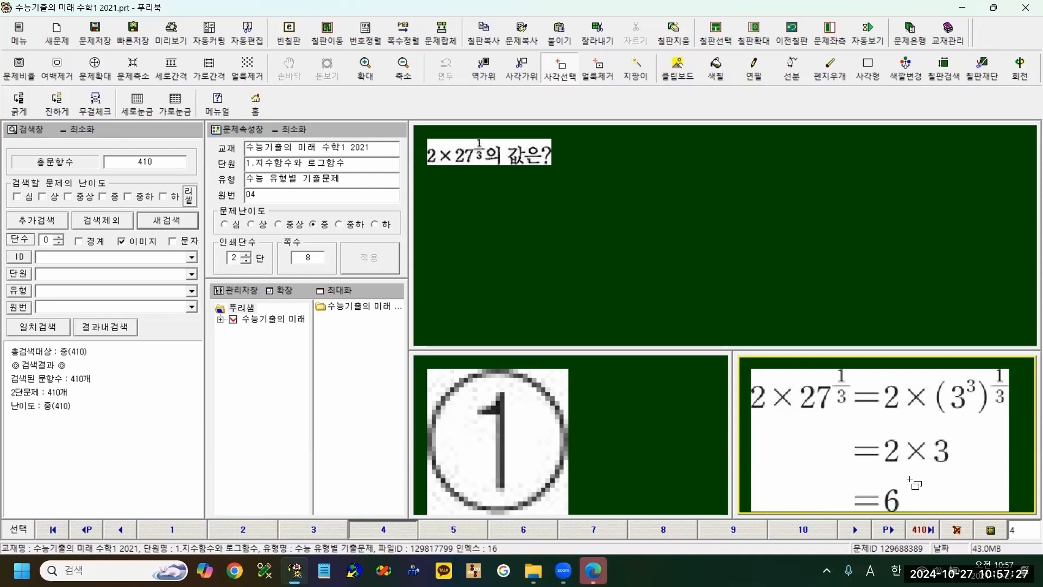
{"action": "left_click", "coordinate": [604, 435]}
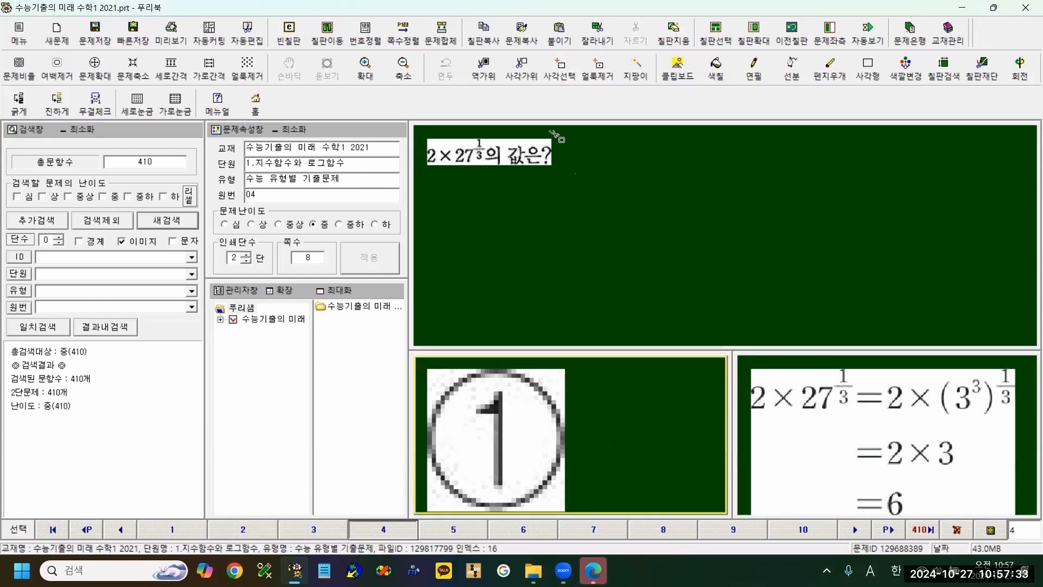
Try a plain paste of the copied 6 onto the circled ① in the answer board, and undo it.
{"action": "left_click", "coordinate": [559, 68]}
{"action": "key", "text": "ctrl+v"}
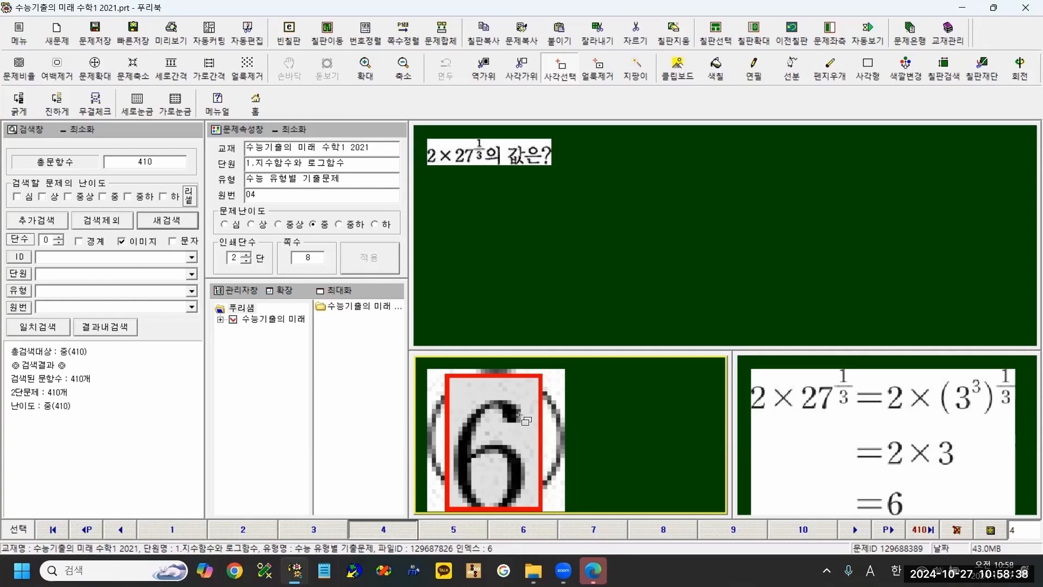
{"action": "key", "text": "ctrl+z"}
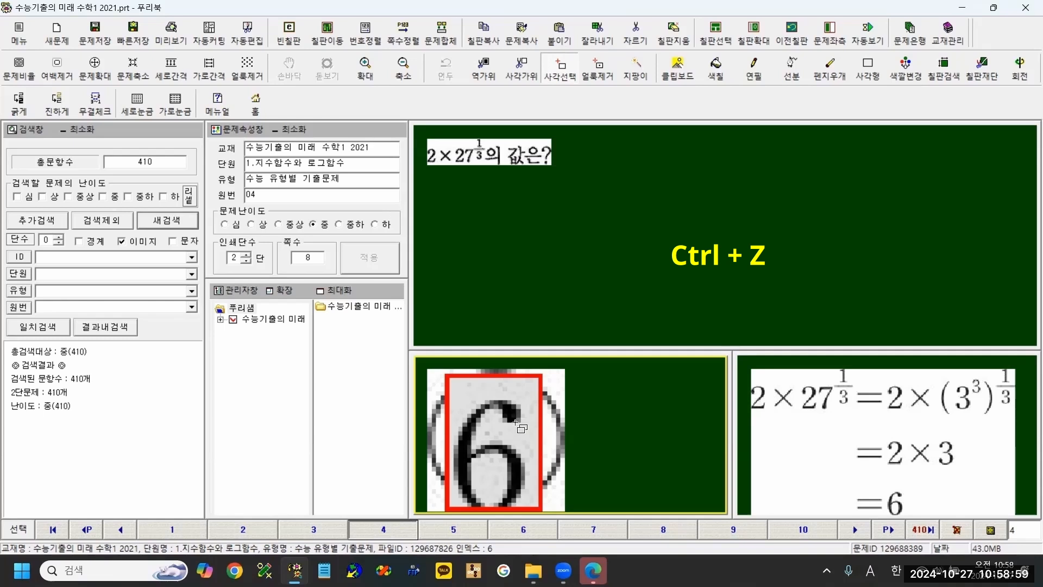
{"action": "key", "text": "ctrl+z"}
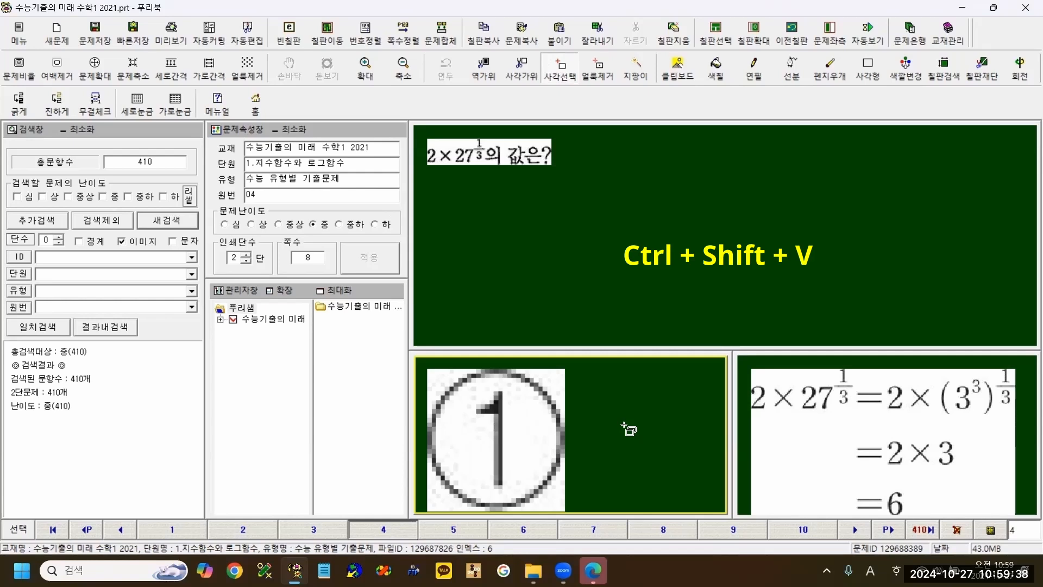
Paste the copied 6 into problem 4's answer board with the overwrite (덮어쓰기) position, replacing the circled ①.
{"action": "key", "text": "ctrl+shift+v"}
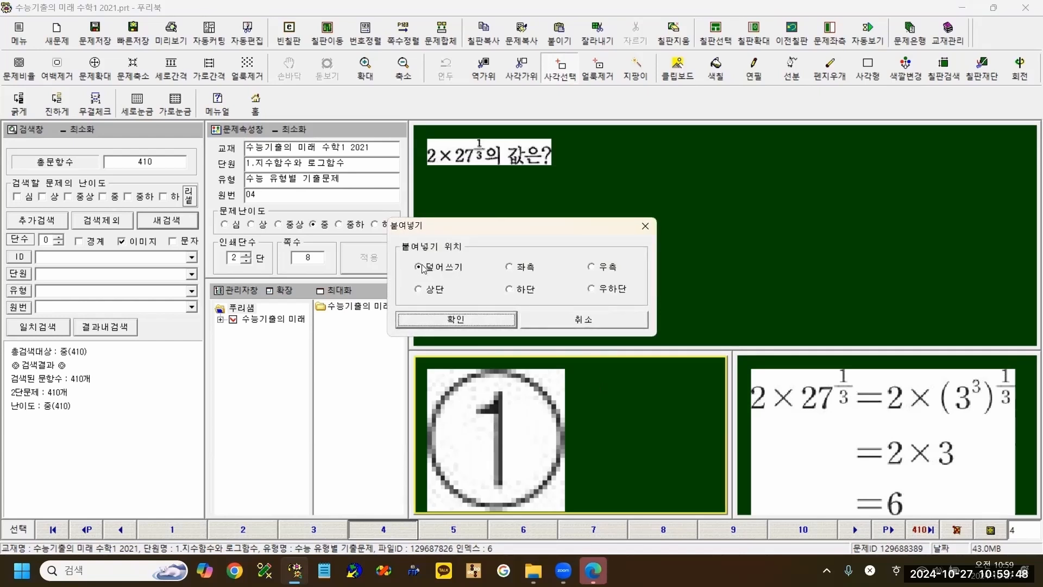
{"action": "left_click", "coordinate": [468, 321]}
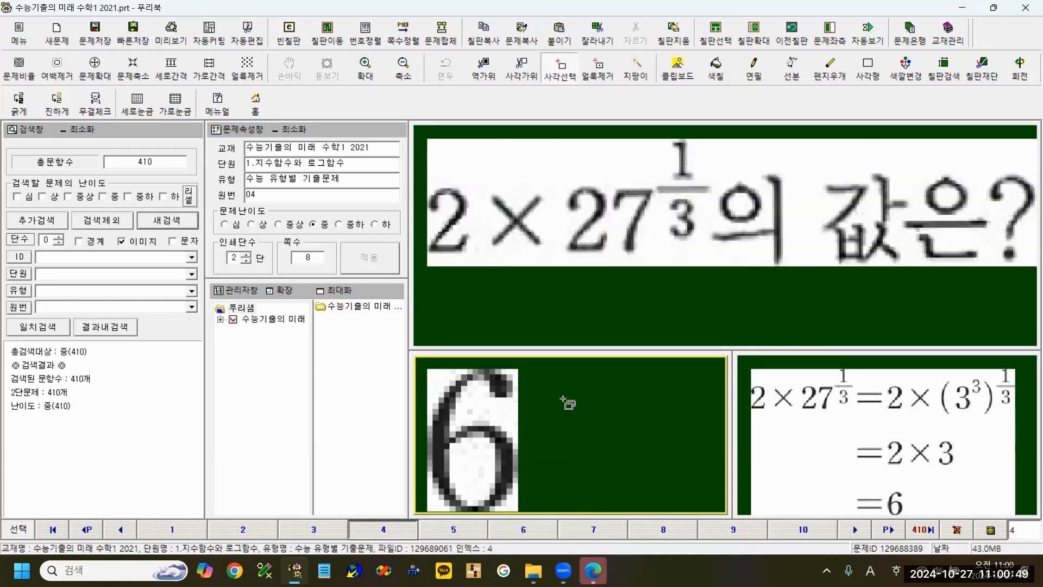
Go to problem 7 and cut the five answer choices out of its question.
{"action": "left_click", "coordinate": [589, 535]}
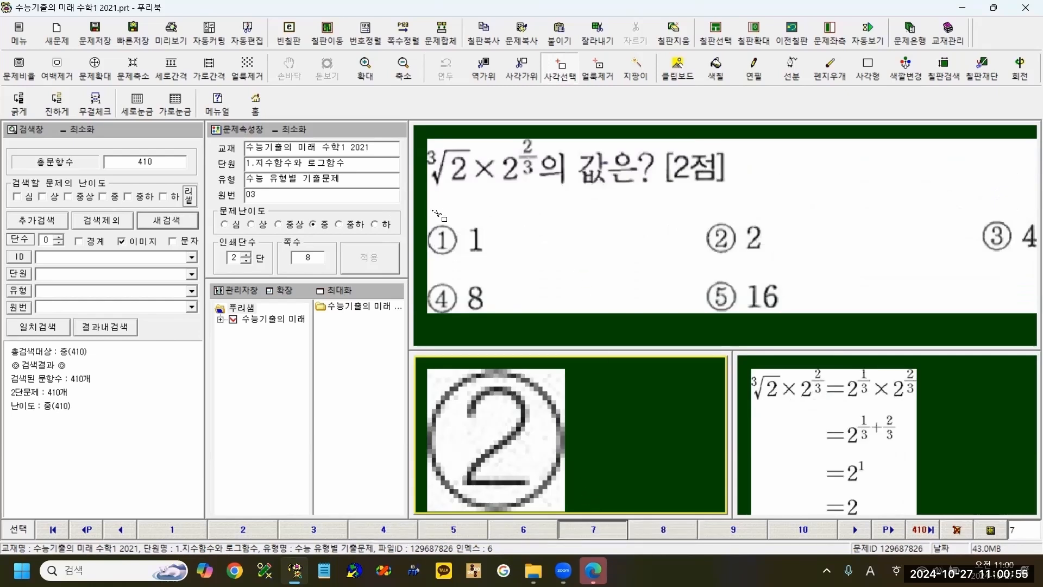
{"action": "mouse_move", "coordinate": [425, 205]}
{"action": "left_mouse_down"}
{"action": "mouse_move", "coordinate": [597, 273]}
{"action": "mouse_move", "coordinate": [833, 338]}
{"action": "mouse_move", "coordinate": [1031, 342]}
{"action": "left_mouse_up"}
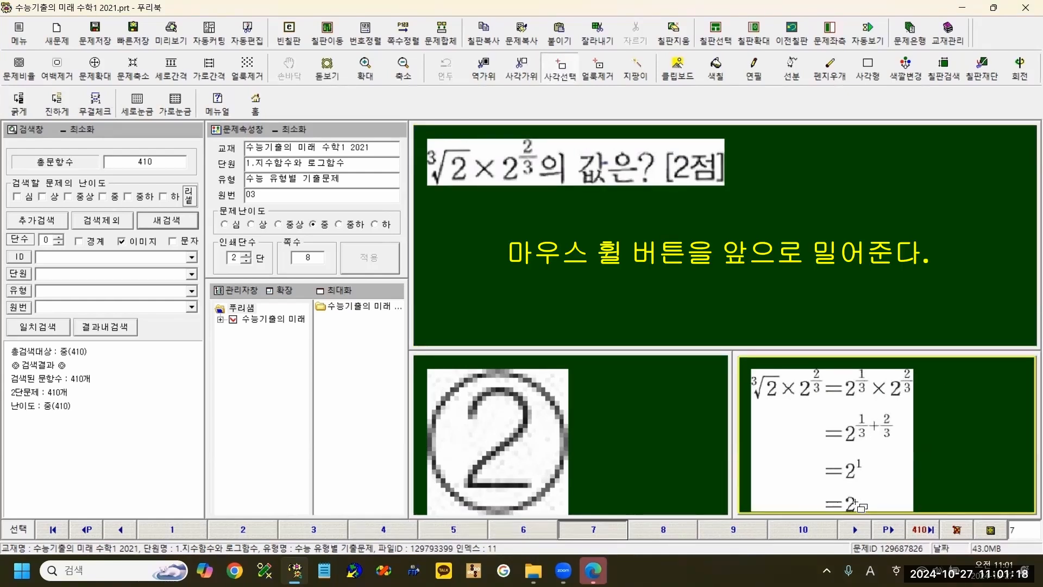
Move a rectangular selection of the final 2 in problem 7's explanation to the answer board (정답칠판으로 이동), overwriting (덮어쓰기) the circled ②.
{"action": "scroll", "coordinate": [855, 506], "scroll_direction": "up", "scroll_amount": 4}
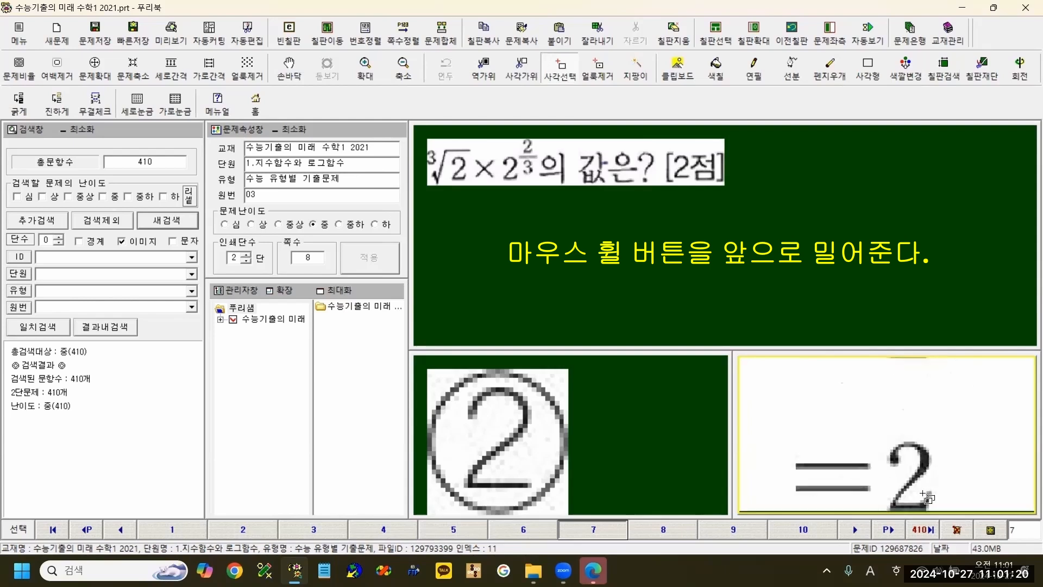
{"action": "scroll", "coordinate": [925, 497], "scroll_direction": "up", "scroll_amount": 4}
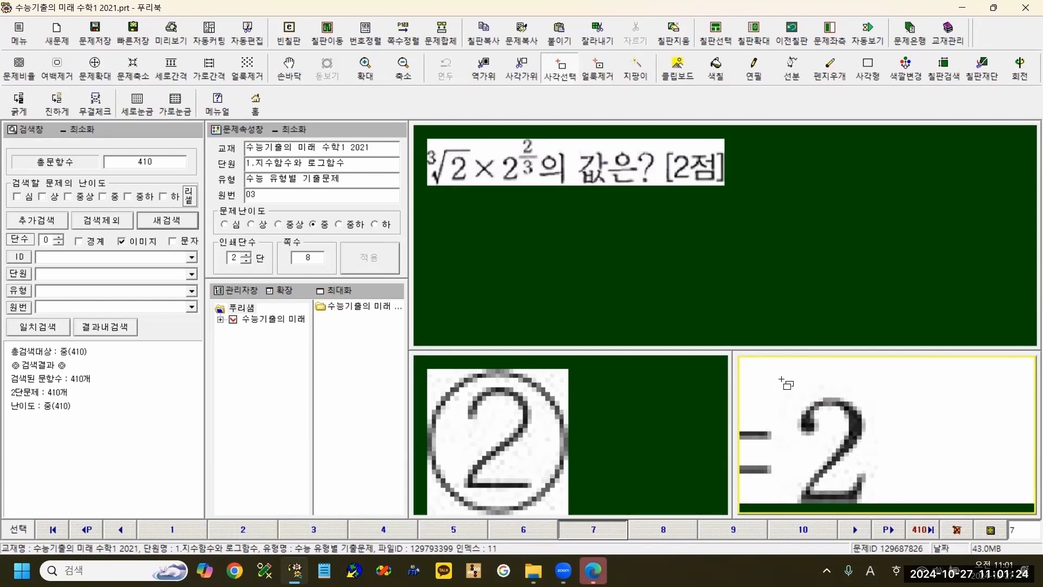
{"action": "left_click_drag", "start_coordinate": [781, 380], "coordinate": [893, 524]}
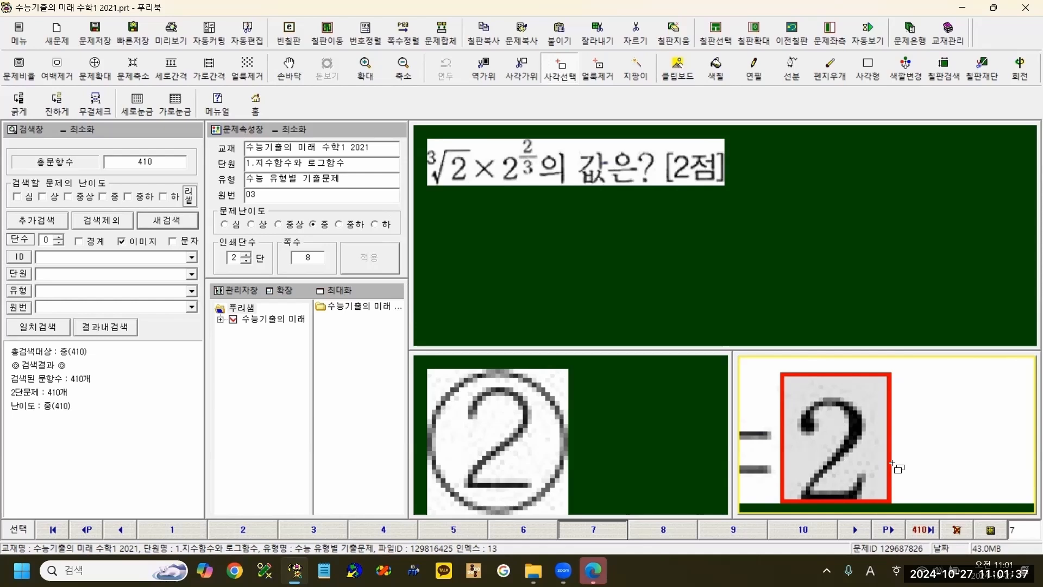
{"action": "right_click", "coordinate": [863, 400]}
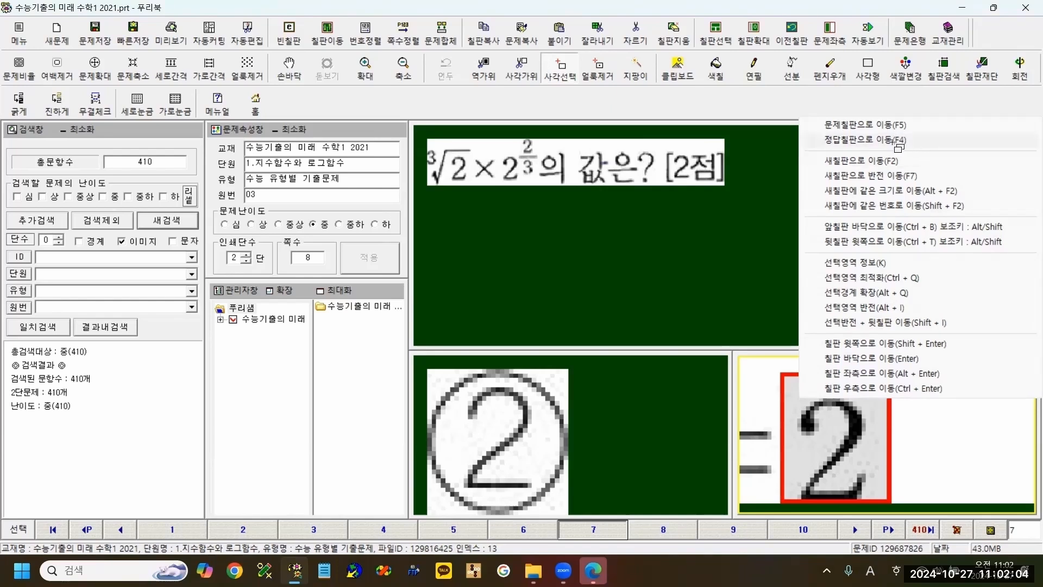
{"action": "left_click", "coordinate": [856, 142]}
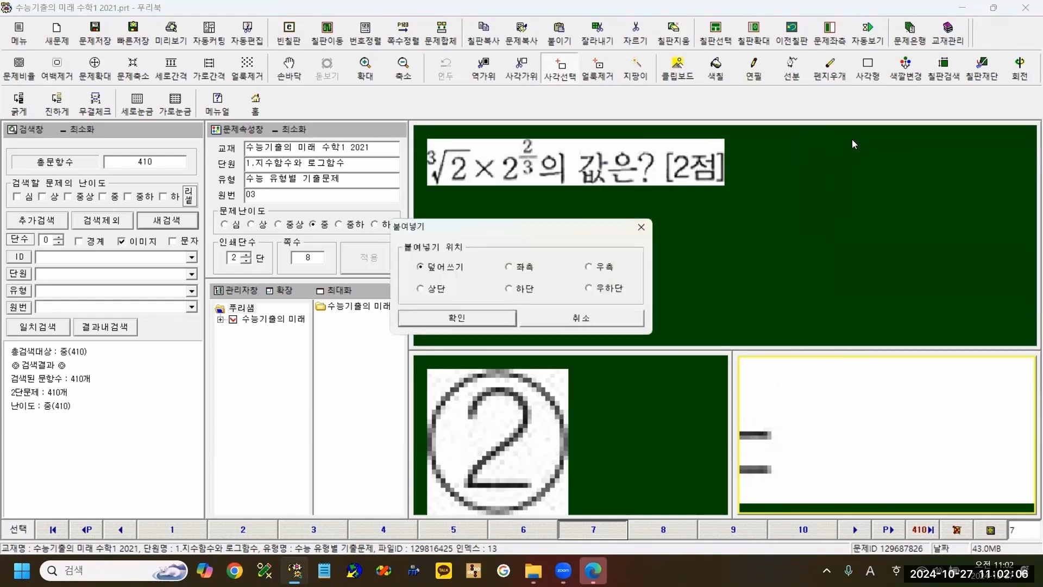
{"action": "left_click", "coordinate": [418, 265]}
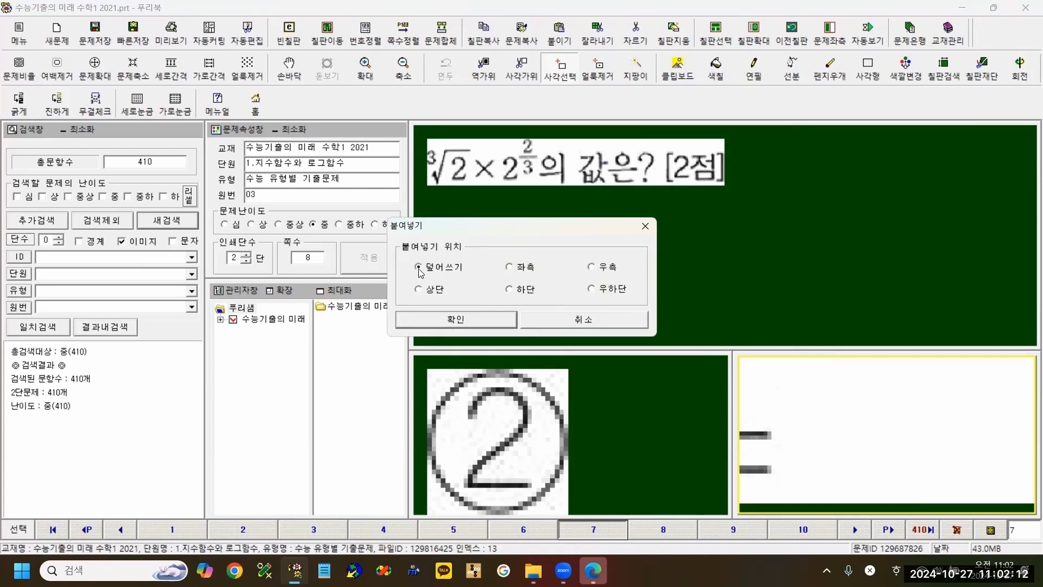
{"action": "left_click", "coordinate": [463, 320]}
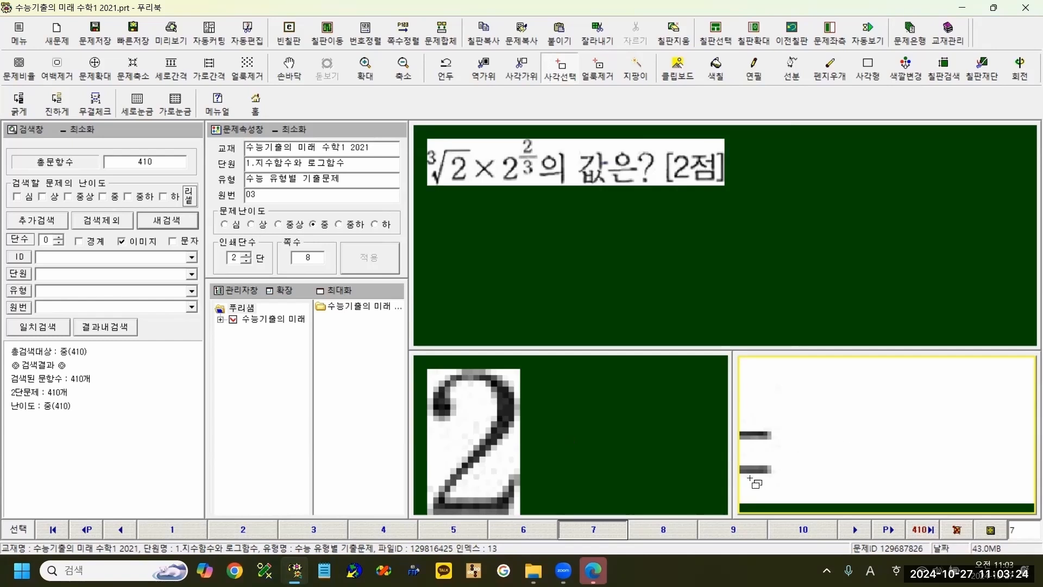
Go to problem 8 and cut the five answer choices out of its question.
{"action": "left_click", "coordinate": [682, 533]}
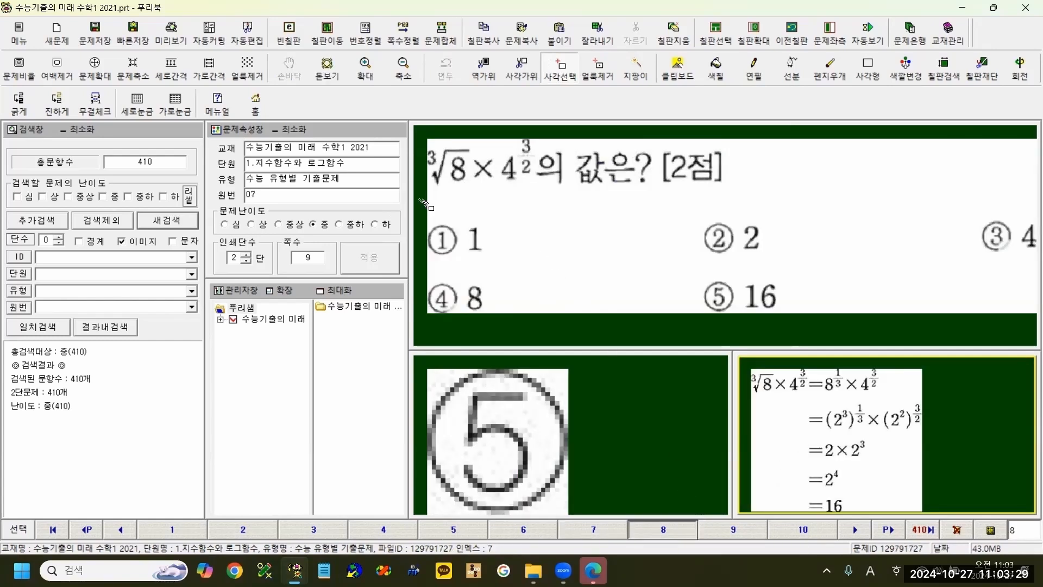
{"action": "left_click_drag", "start_coordinate": [419, 200], "coordinate": [1029, 336]}
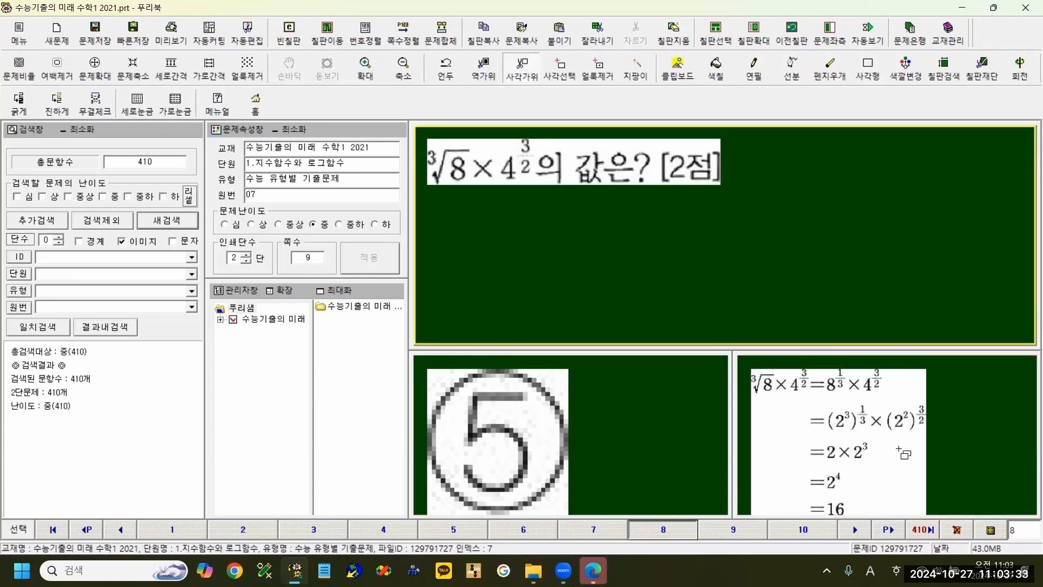
Move the final 16 of problem 8's explanation to the answer board, overwriting (덮어쓰기) the circled ⑤, and quick-save the problem.
{"action": "left_click", "coordinate": [940, 460]}
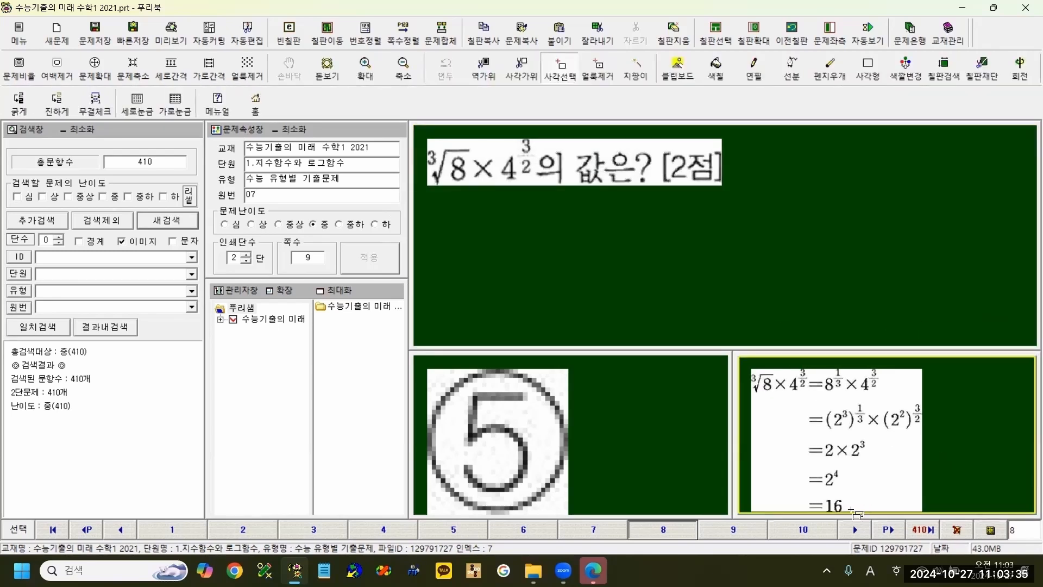
{"action": "scroll", "coordinate": [859, 507], "scroll_direction": "up", "scroll_amount": 6}
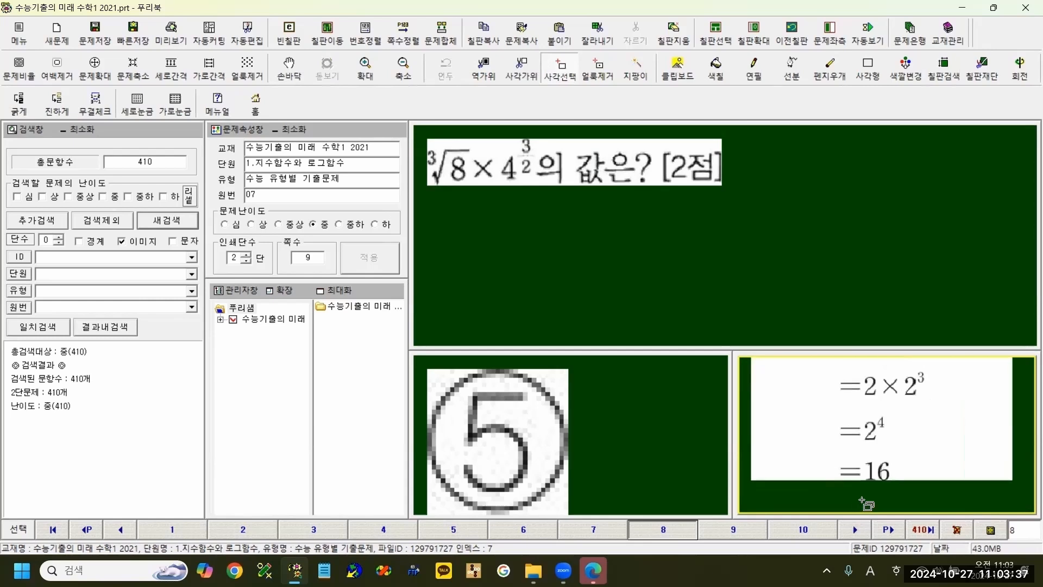
{"action": "scroll", "coordinate": [892, 492], "scroll_direction": "up", "scroll_amount": 1}
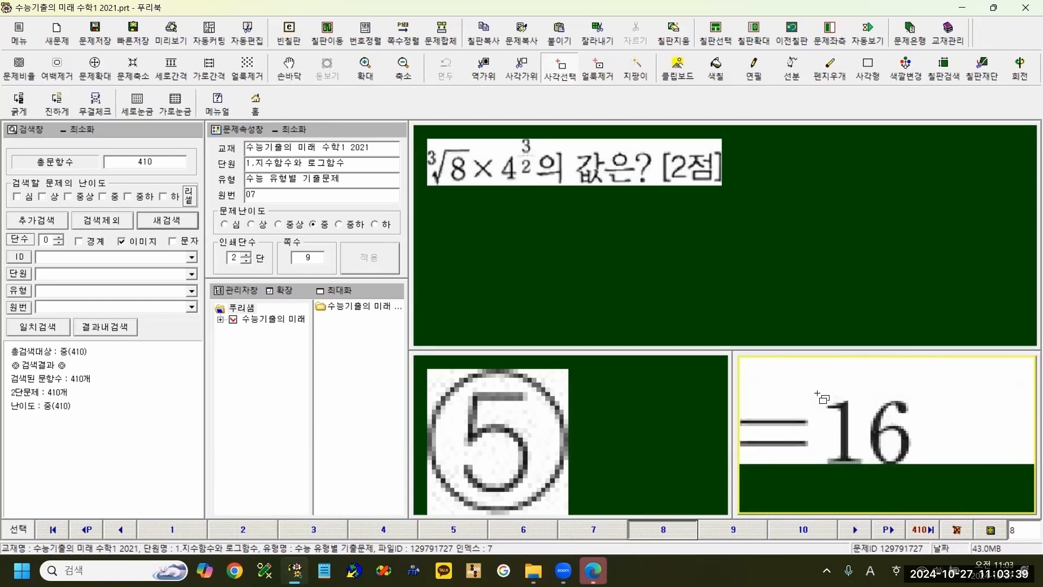
{"action": "left_click_drag", "start_coordinate": [811, 380], "coordinate": [933, 477]}
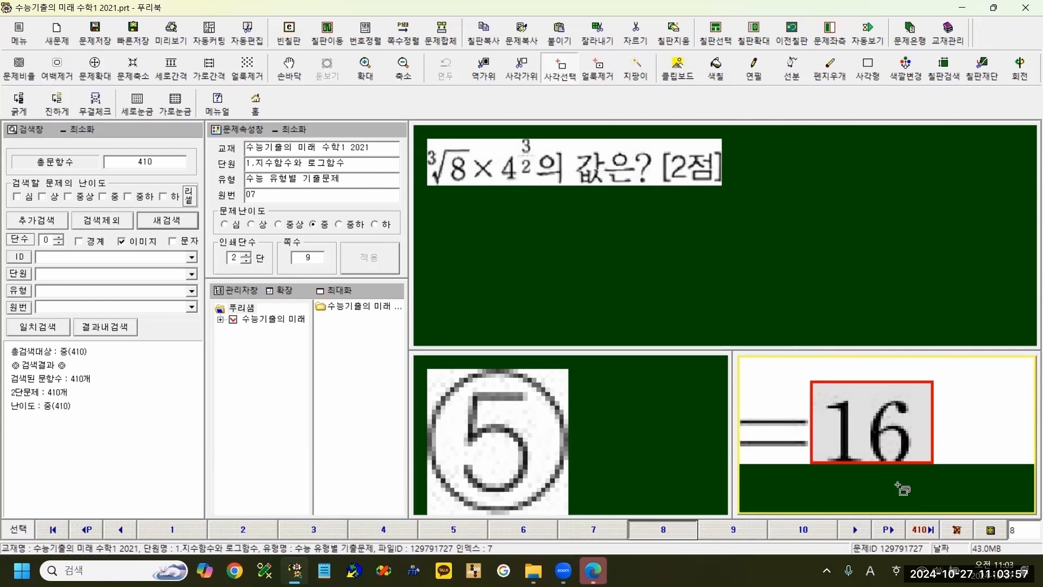
{"action": "key", "text": "F4"}
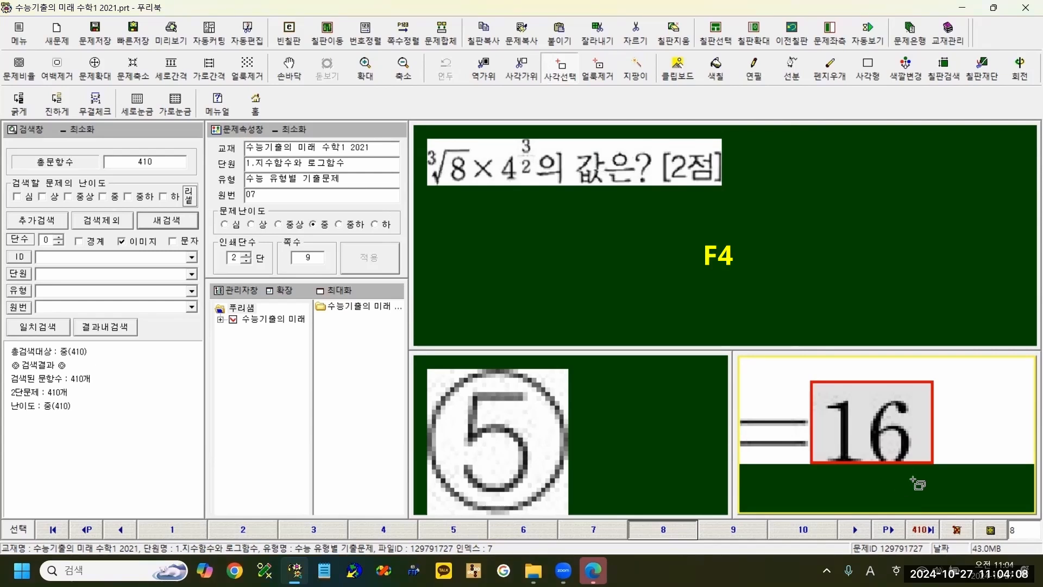
{"action": "left_click", "coordinate": [913, 479]}
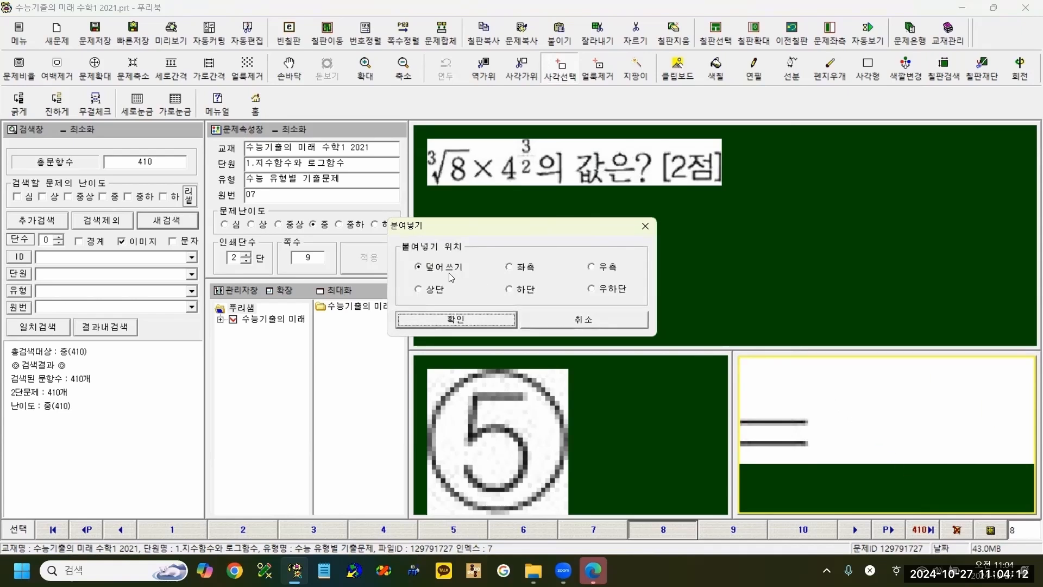
{"action": "left_click", "coordinate": [478, 325]}
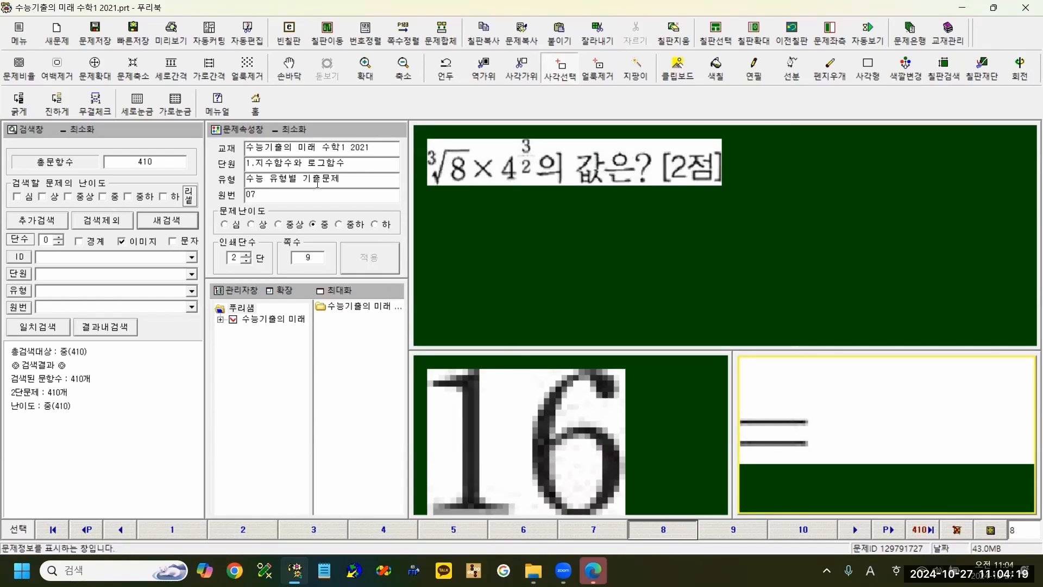
{"action": "left_click", "coordinate": [147, 35]}
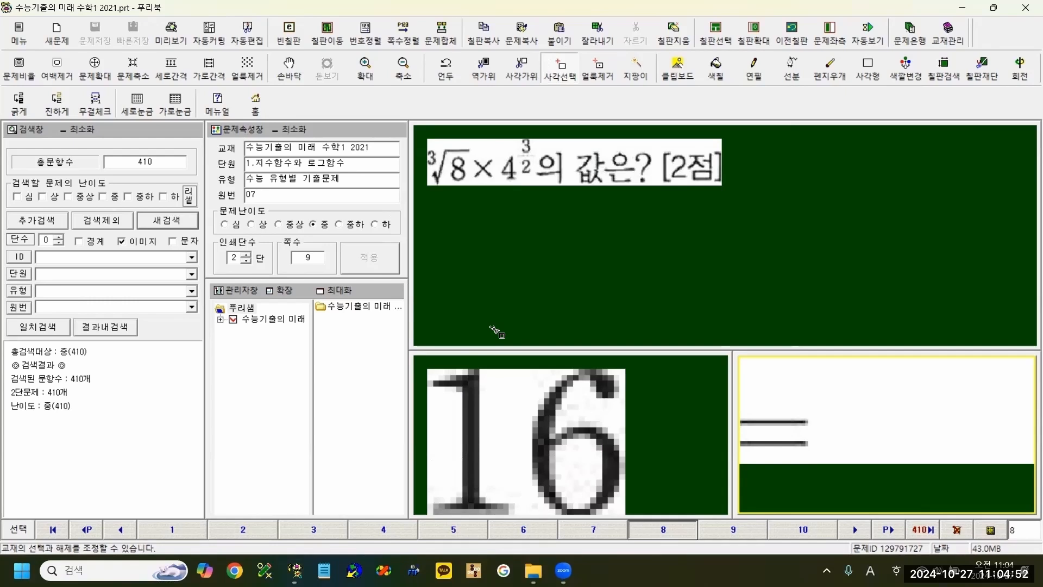
Start a second, empty 푸리북 window and dismiss its file-opening dialog.
{"action": "mouse_move", "coordinate": [295, 570]}
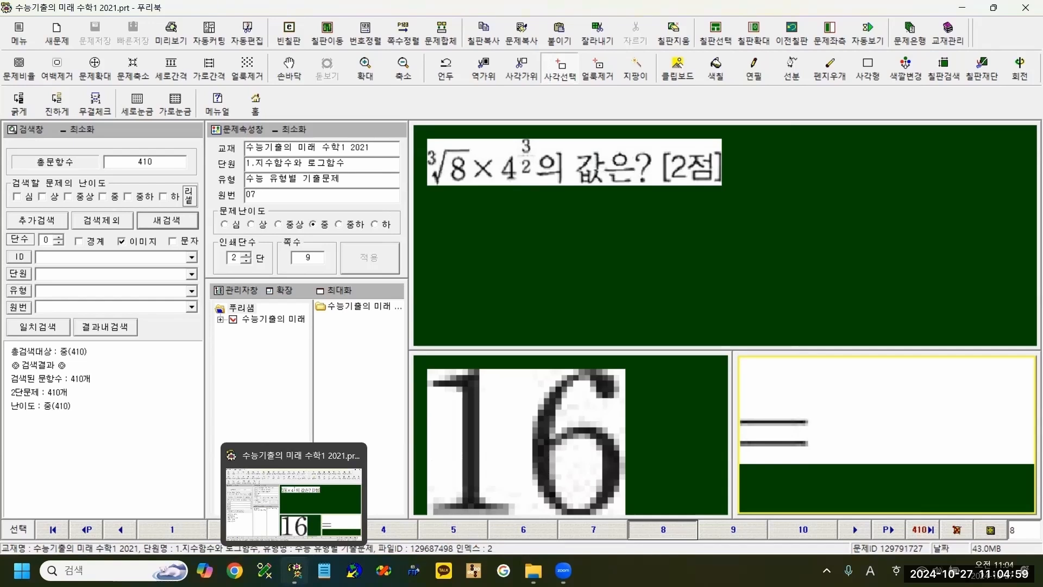
{"action": "right_click", "coordinate": [295, 571]}
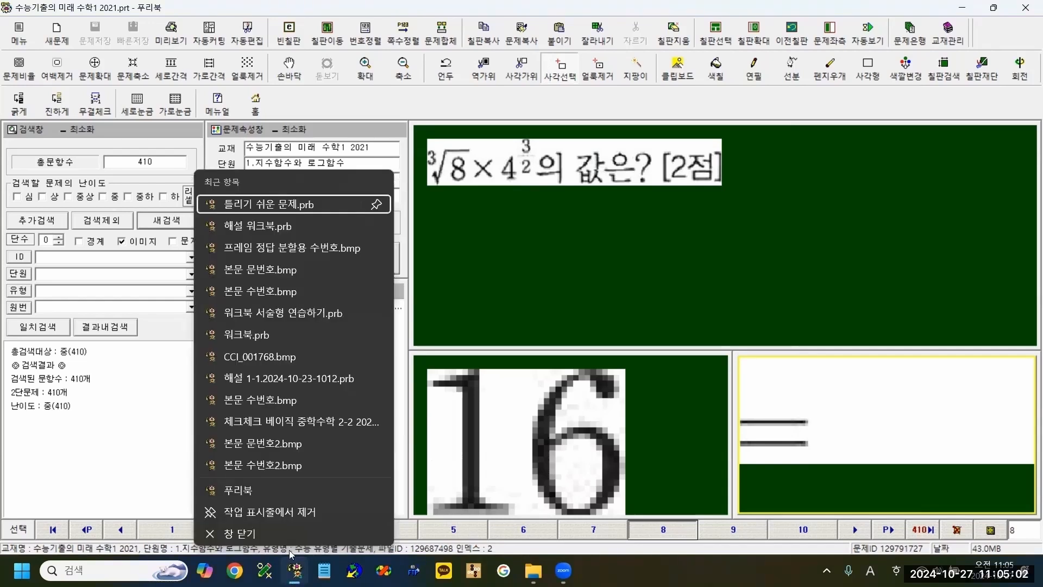
{"action": "left_click", "coordinate": [251, 492]}
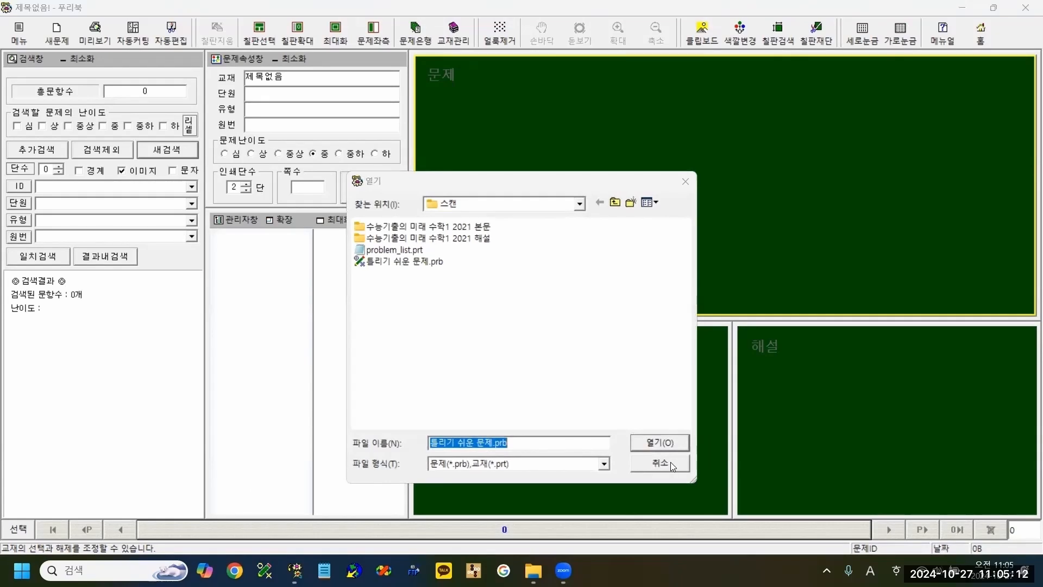
{"action": "left_click", "coordinate": [671, 463]}
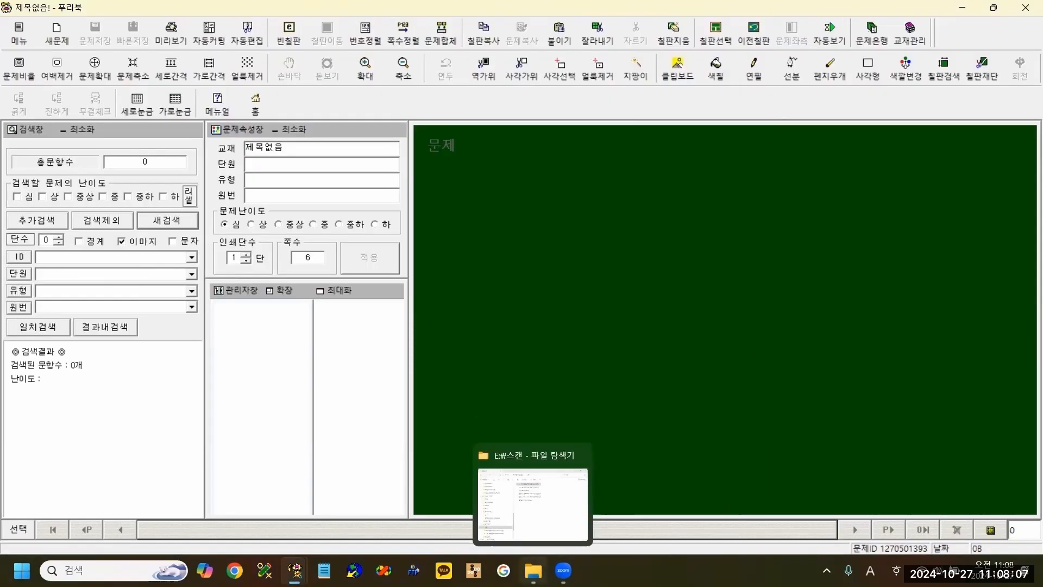
Load the scans 본문46.bmp to 본문49.bmp from the folder 수능기출의 미래 수학1 2021 본문 in File Explorer into the empty 푸리북 window.
{"action": "left_click", "coordinate": [534, 571]}
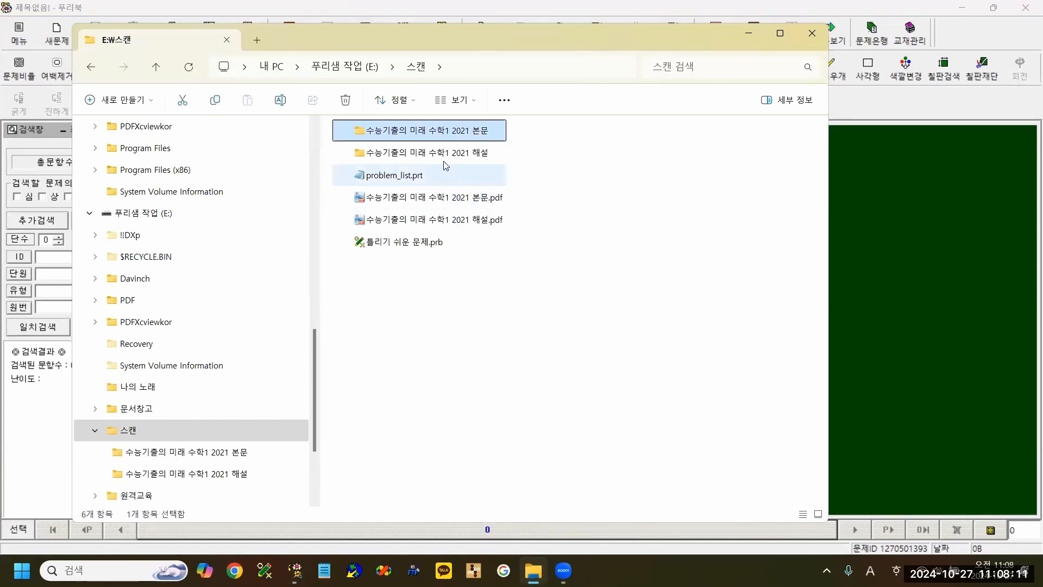
{"action": "double_click", "coordinate": [429, 133]}
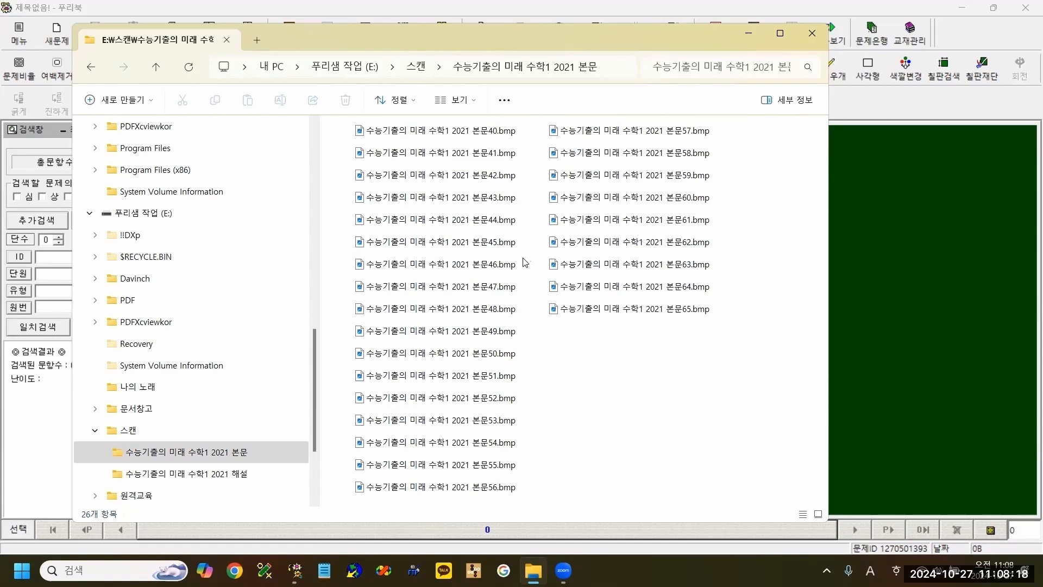
{"action": "left_click_drag", "start_coordinate": [525, 263], "coordinate": [490, 334]}
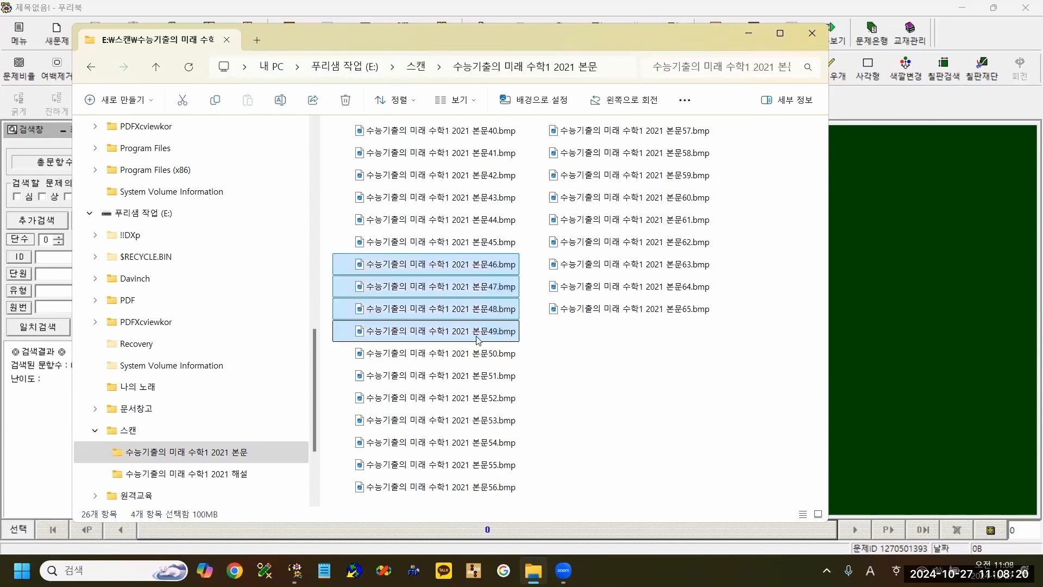
{"action": "left_click_drag", "start_coordinate": [376, 280], "coordinate": [898, 266]}
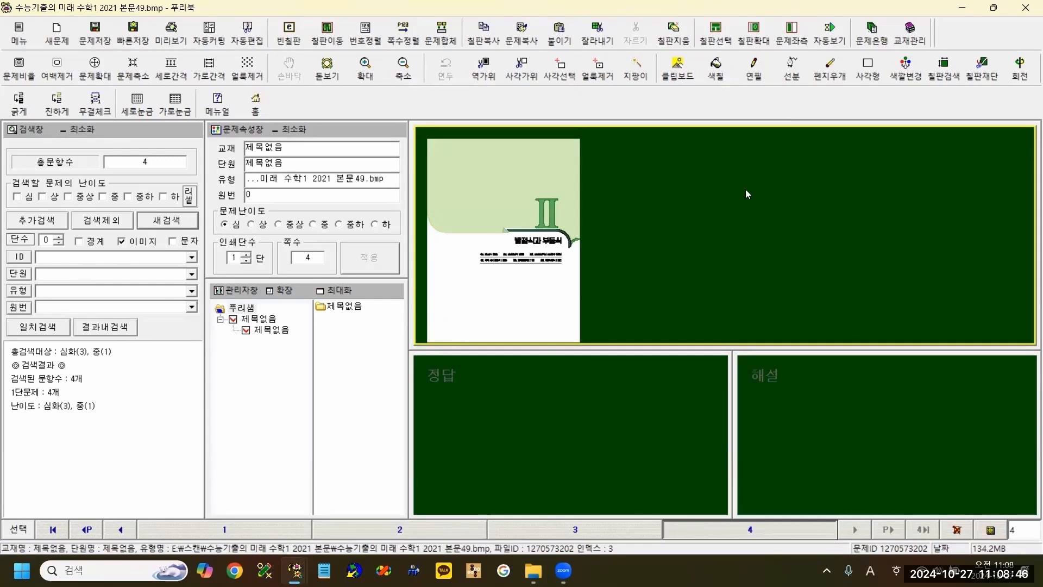
Enlarge the question board, go to scan 2 (본문47.bmp) and copy a rectangular selection of problem 205's text with its five choices.
{"action": "left_click", "coordinate": [755, 31]}
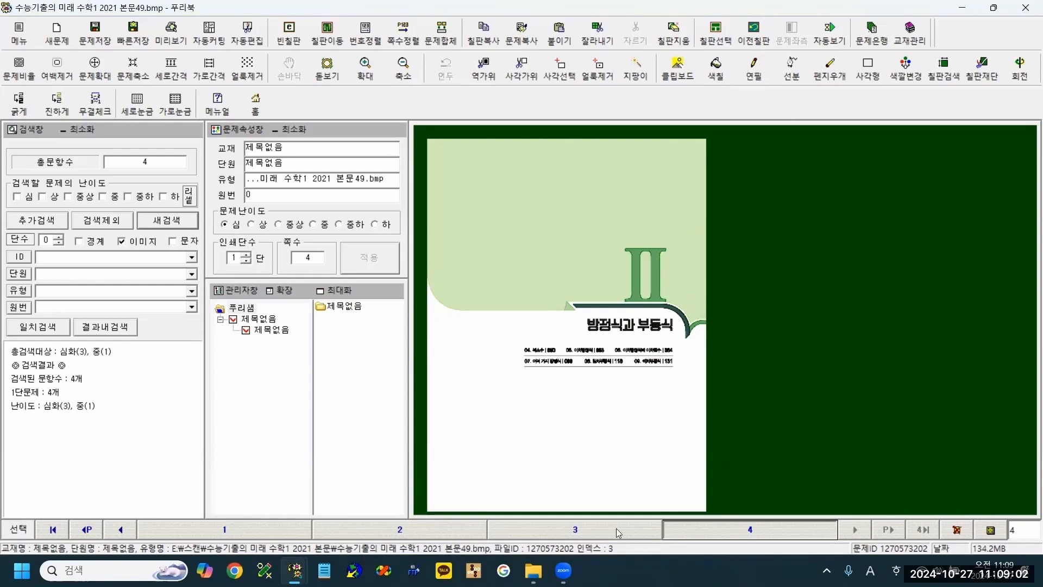
{"action": "left_click", "coordinate": [400, 530]}
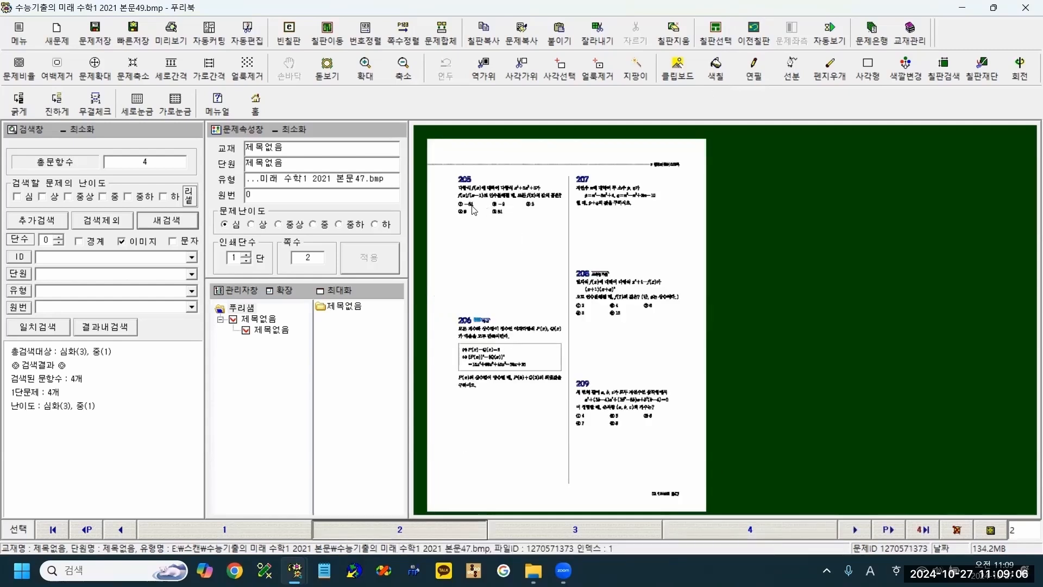
{"action": "scroll", "coordinate": [473, 213], "scroll_direction": "up", "scroll_amount": 8}
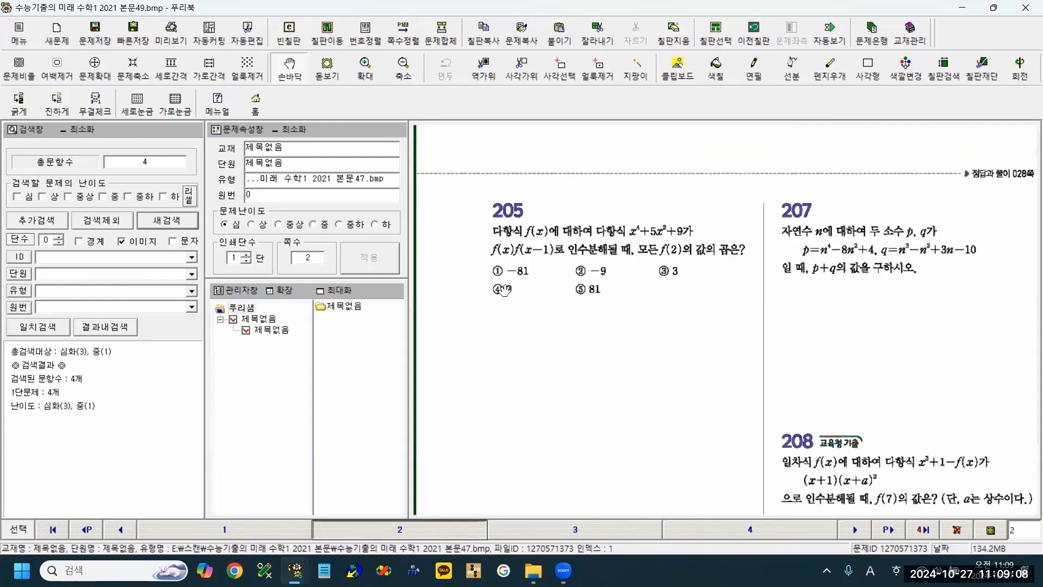
{"action": "scroll", "coordinate": [491, 278], "scroll_direction": "up", "scroll_amount": 4}
{"action": "scroll", "coordinate": [492, 278], "scroll_direction": "up", "scroll_amount": 1}
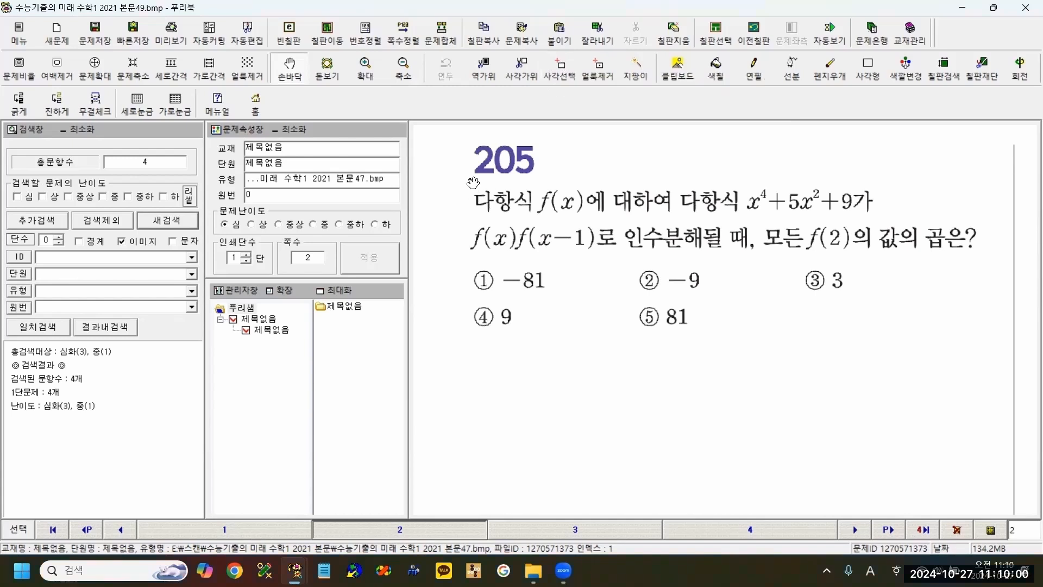
{"action": "key", "text": "s"}
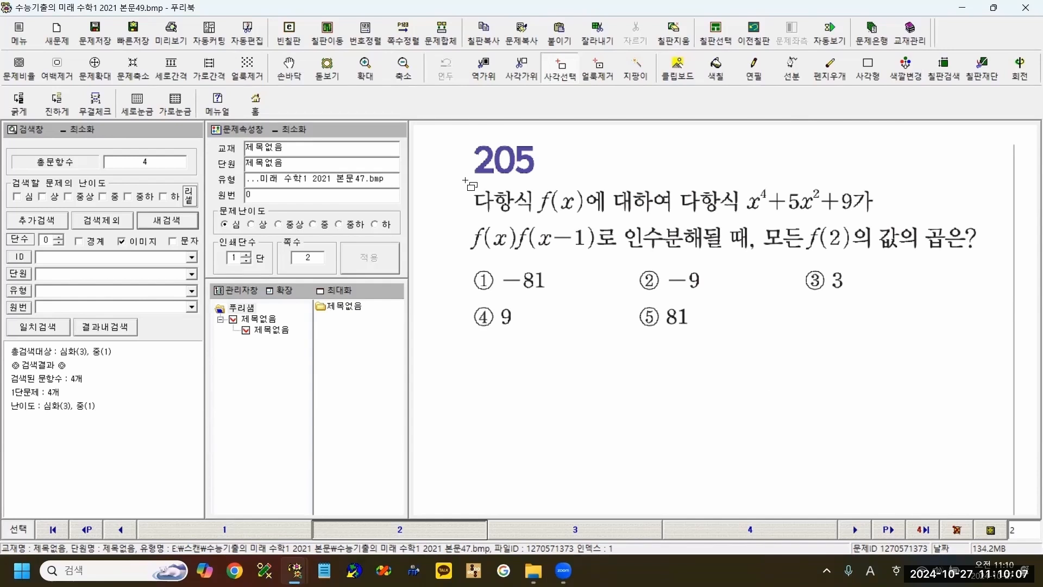
{"action": "left_click_drag", "start_coordinate": [466, 180], "coordinate": [985, 335]}
{"action": "key", "text": "ctrl+c"}
Switch to the 수능기출의 미래 수학1 2021.prt window and paste the copied problem over problem 8's question using 덮어쓰기.
{"action": "mouse_move", "coordinate": [296, 570]}
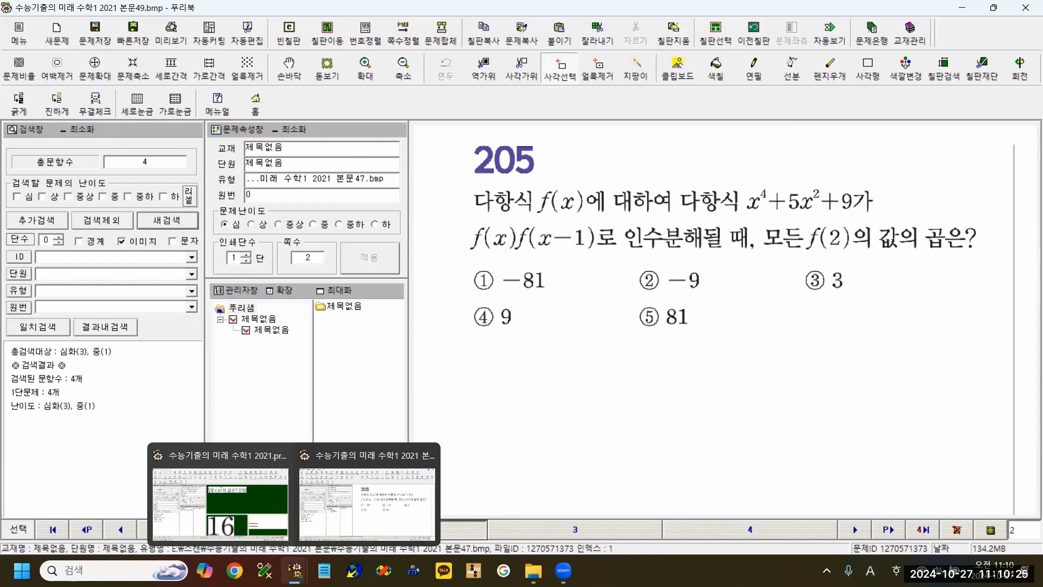
{"action": "left_click", "coordinate": [226, 458]}
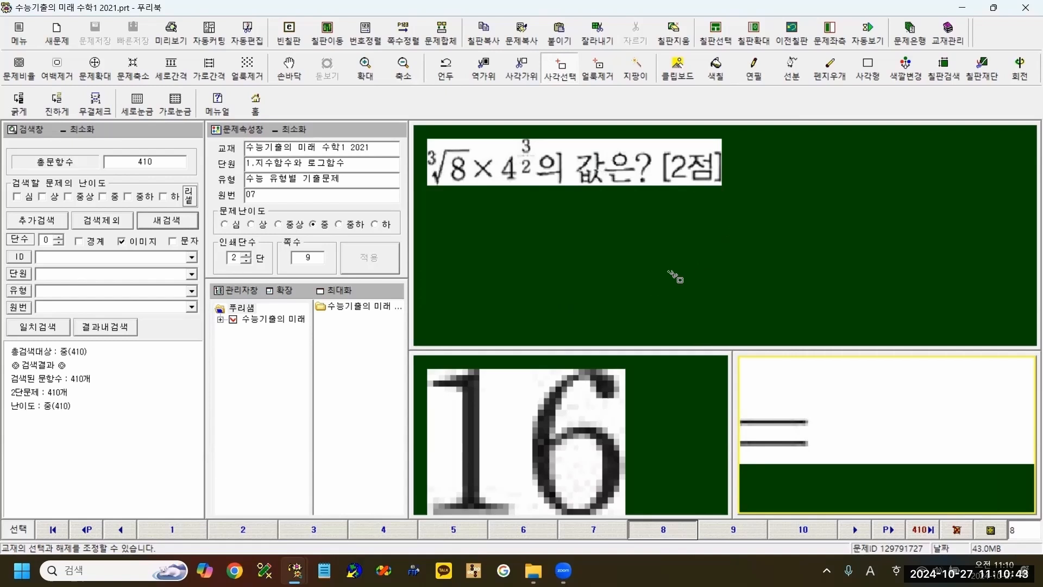
{"action": "left_click", "coordinate": [643, 254]}
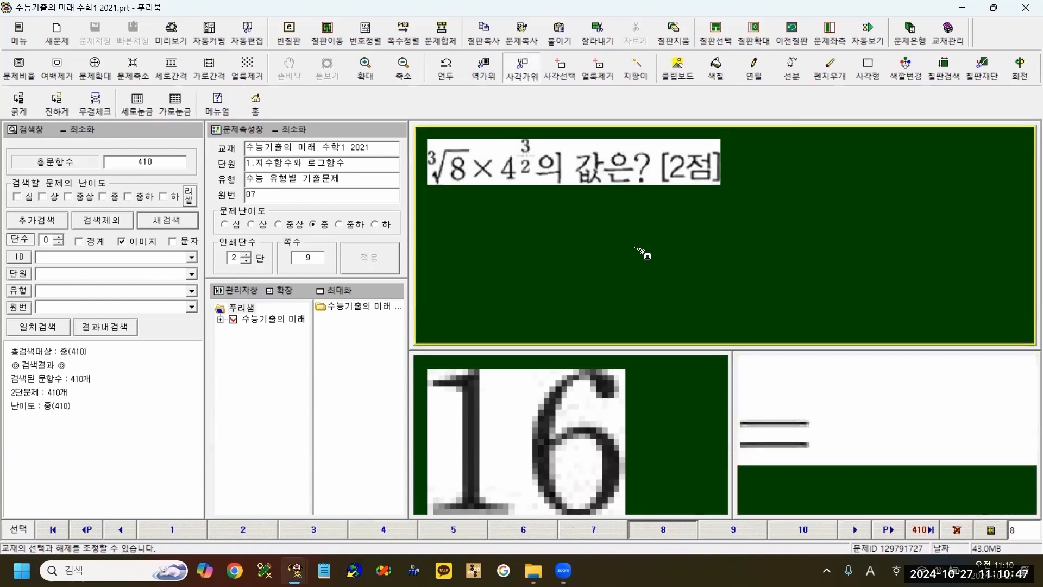
{"action": "key", "text": "ctrl+shift+v"}
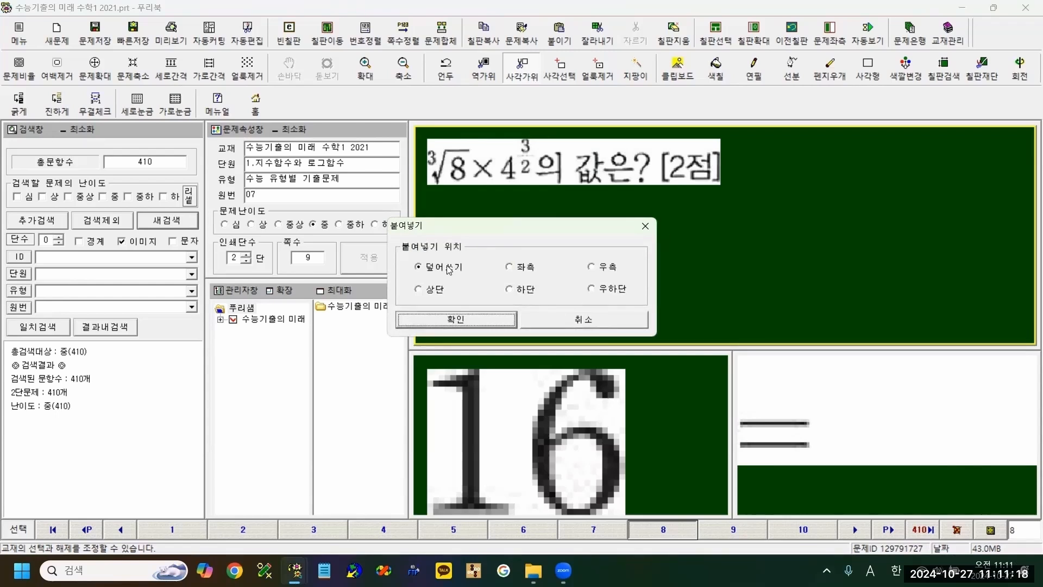
{"action": "left_click", "coordinate": [477, 322]}
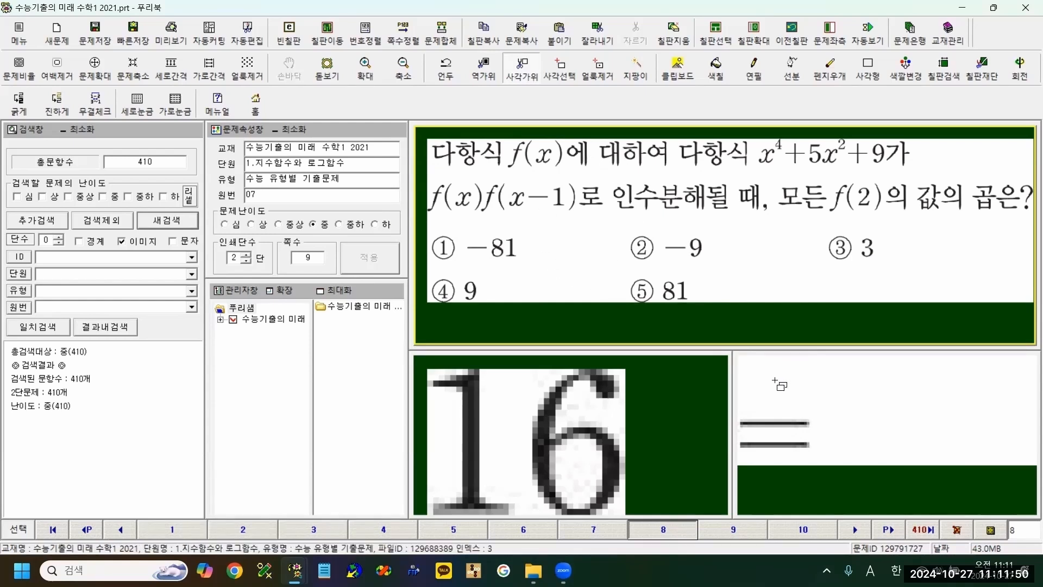
Load the scans 해설45.bmp to 해설50.bmp from the folder 수능기출의 미래 수학1 2021 해설 into the second 푸리북 window holding the scanned pages.
{"action": "left_click", "coordinate": [660, 411]}
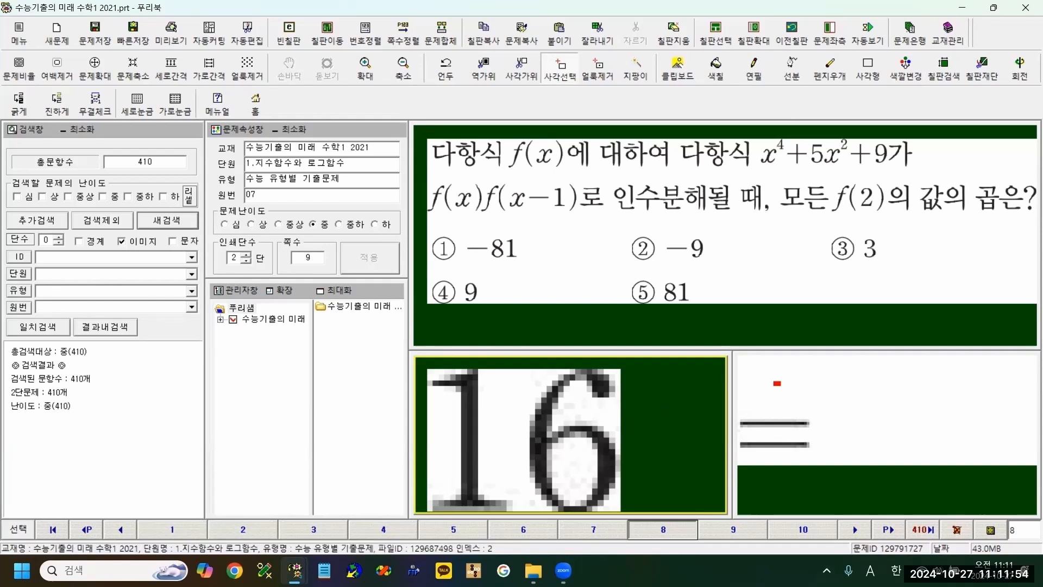
{"action": "mouse_move", "coordinate": [296, 571]}
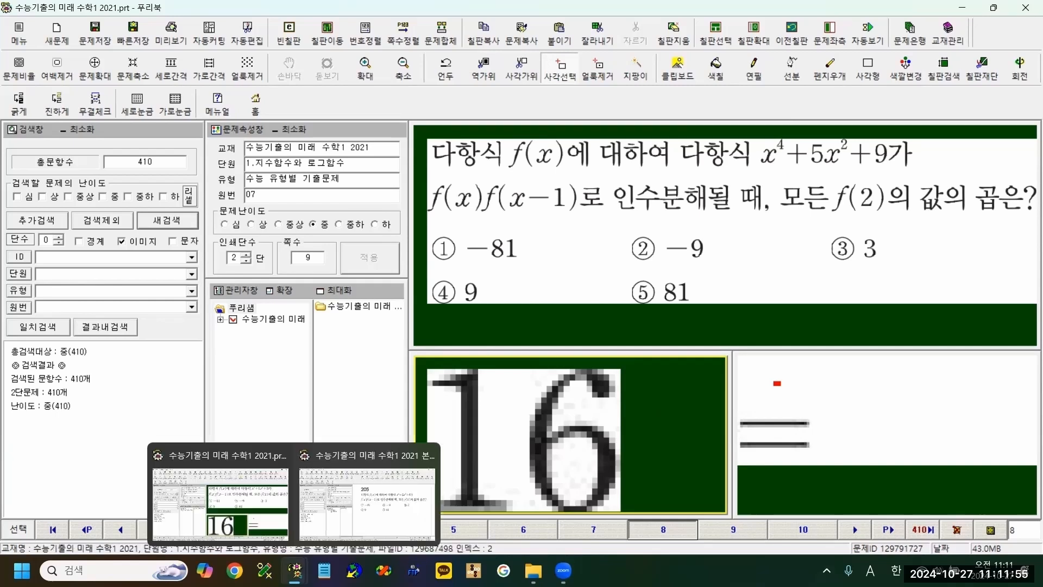
{"action": "left_click", "coordinate": [341, 464]}
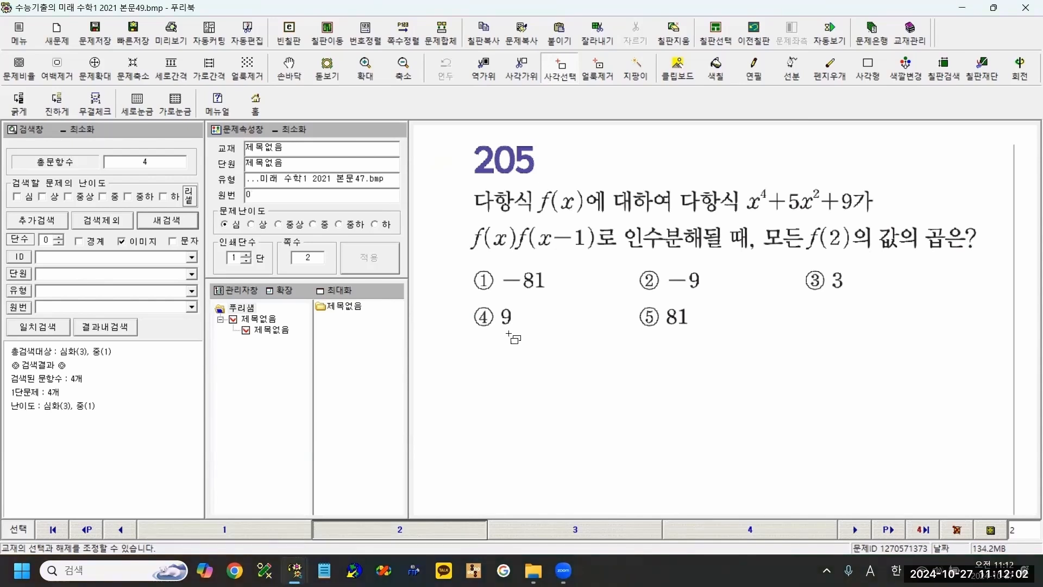
{"action": "mouse_move", "coordinate": [534, 571]}
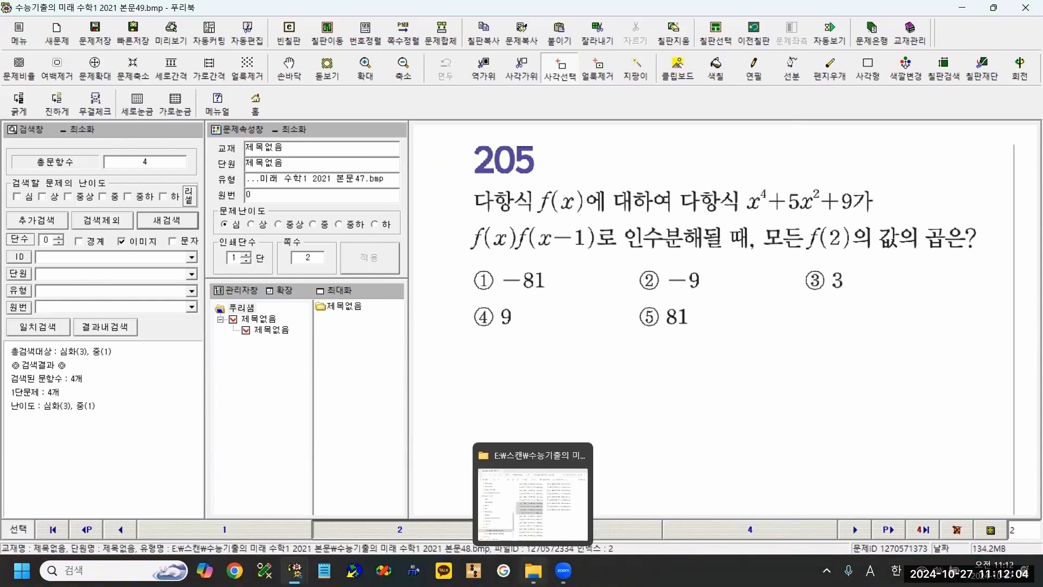
{"action": "left_click", "coordinate": [533, 500]}
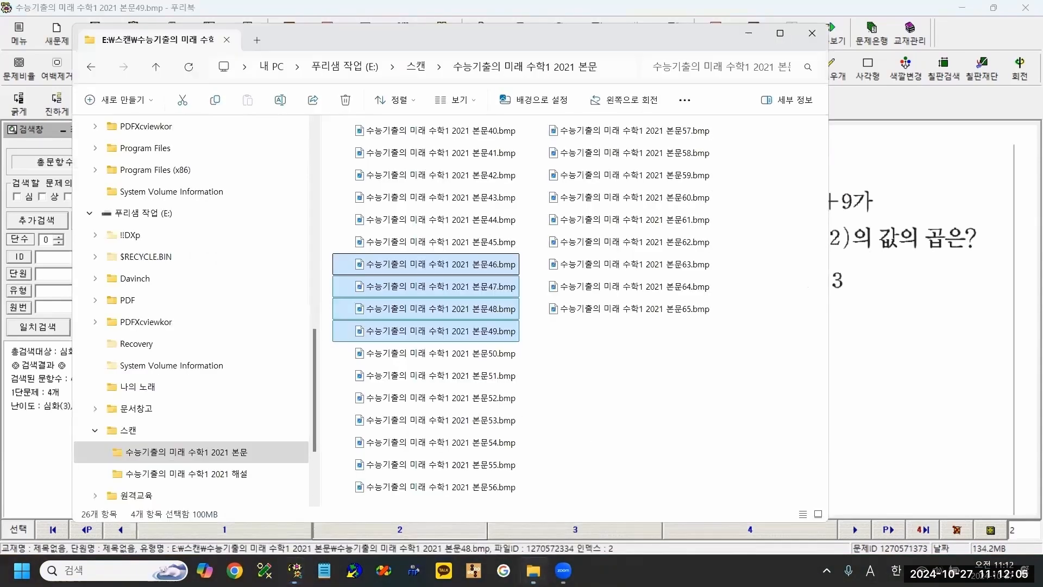
{"action": "left_click", "coordinate": [216, 476]}
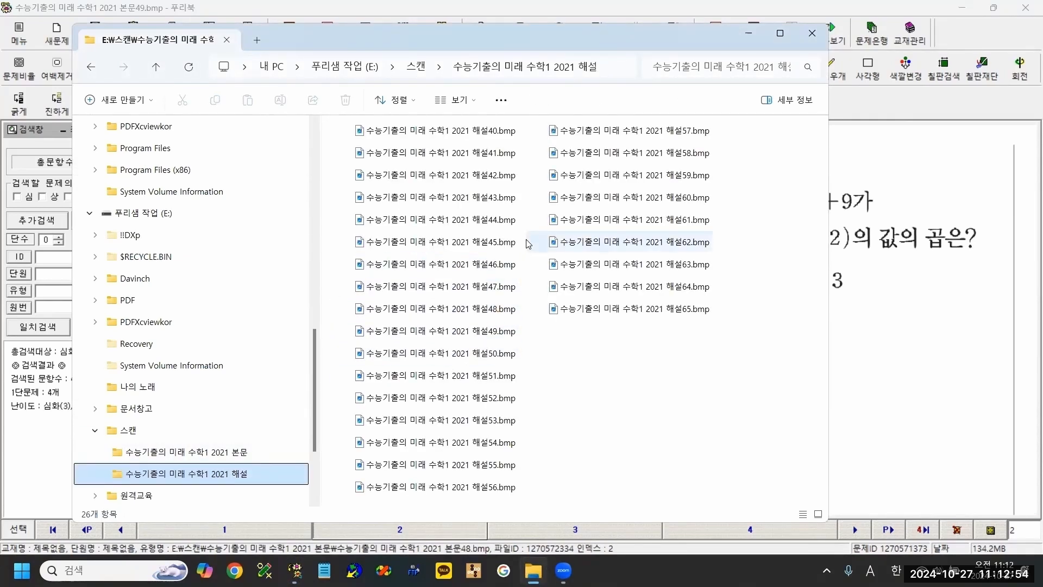
{"action": "left_click_drag", "start_coordinate": [521, 234], "coordinate": [470, 352]}
{"action": "left_click_drag", "start_coordinate": [360, 245], "coordinate": [918, 331]}
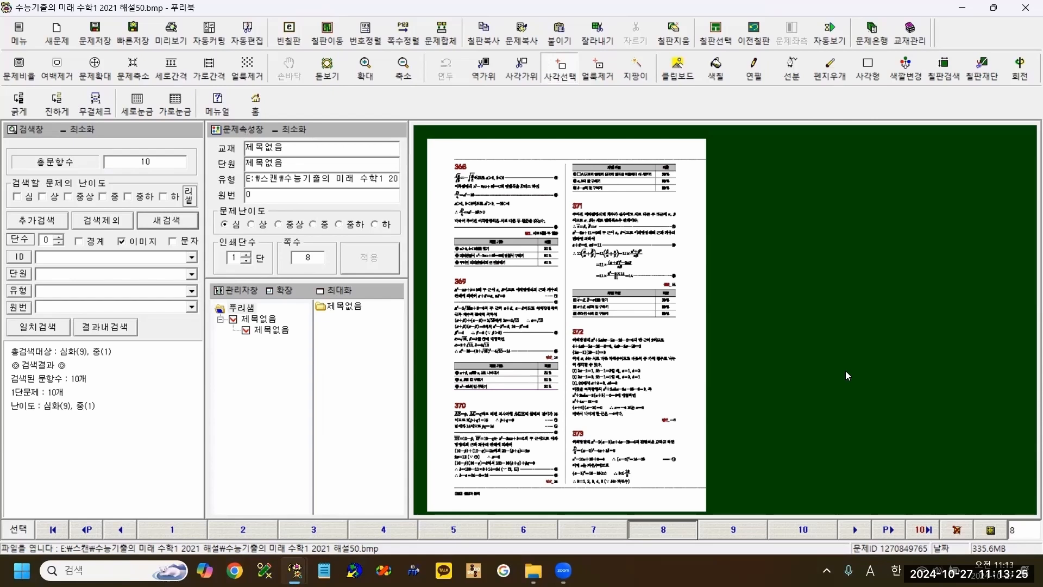
Go to scan 5 (해설47.bmp) and copy a rectangular selection of solution 345's text, including its answer line.
{"action": "left_click", "coordinate": [664, 531]}
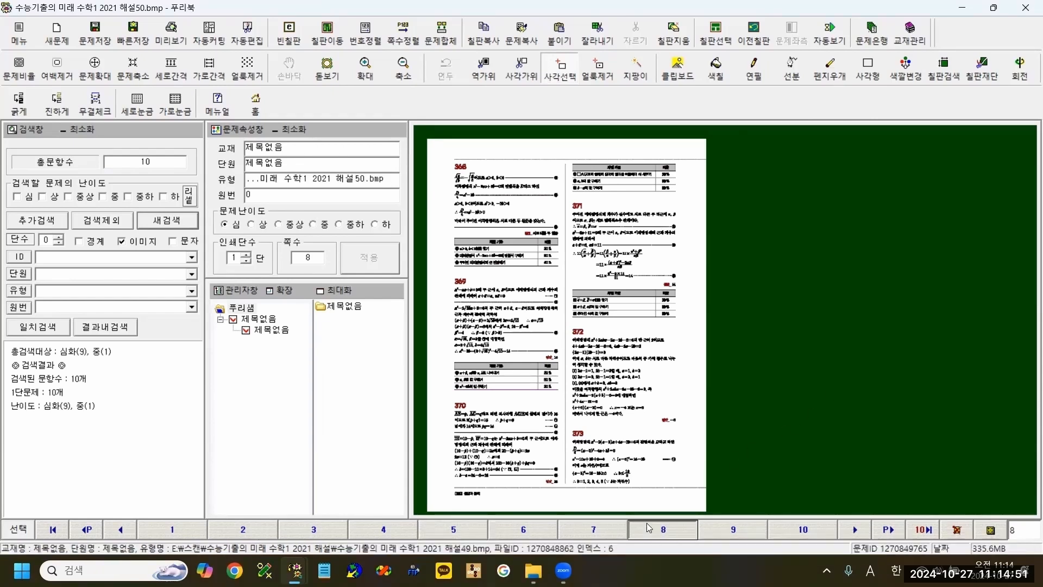
{"action": "left_click", "coordinate": [454, 530]}
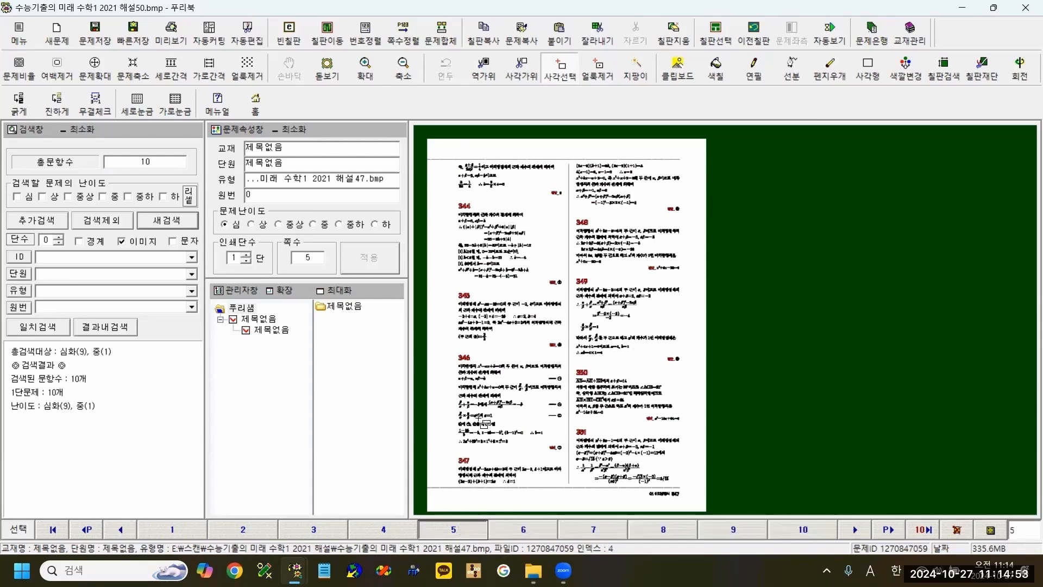
{"action": "scroll", "coordinate": [476, 341], "scroll_direction": "up", "scroll_amount": 1}
{"action": "scroll", "coordinate": [476, 341], "scroll_direction": "up", "scroll_amount": 1}
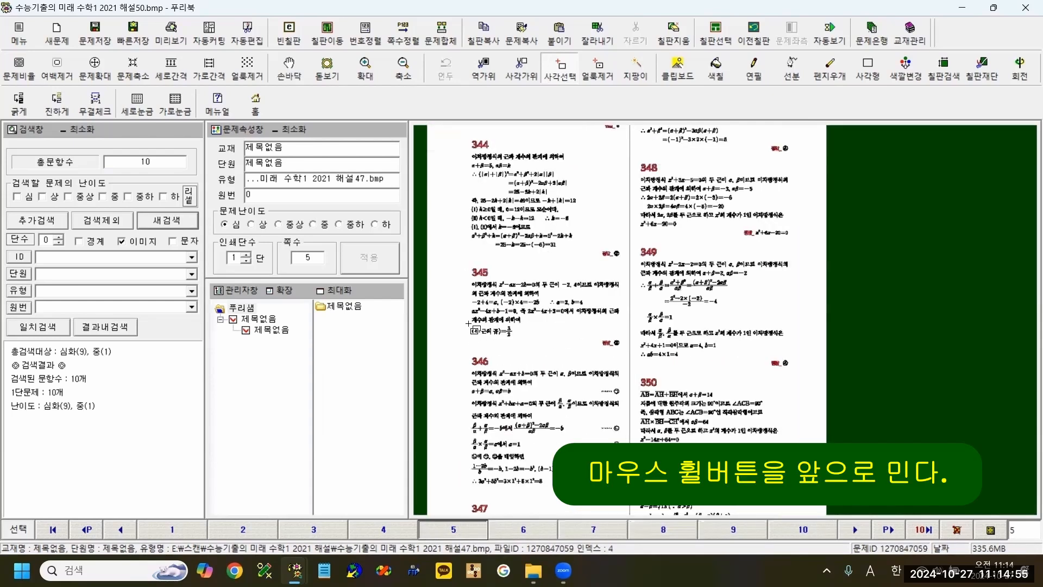
{"action": "scroll", "coordinate": [468, 324], "scroll_direction": "up", "scroll_amount": 1}
{"action": "scroll", "coordinate": [487, 309], "scroll_direction": "up", "scroll_amount": 4}
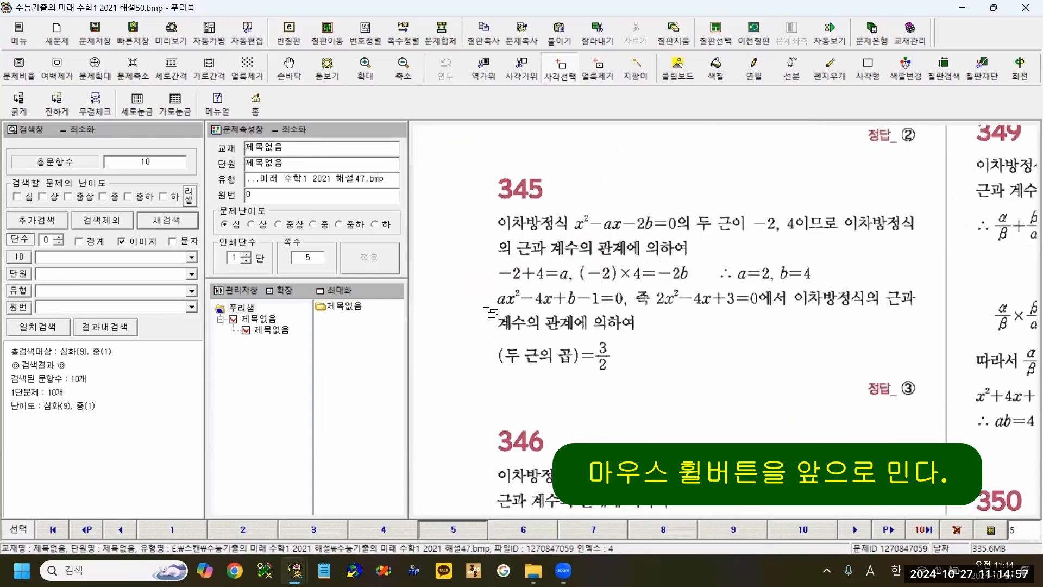
{"action": "left_click_drag", "start_coordinate": [489, 207], "coordinate": [945, 409]}
{"action": "key", "text": "ctrl+c"}
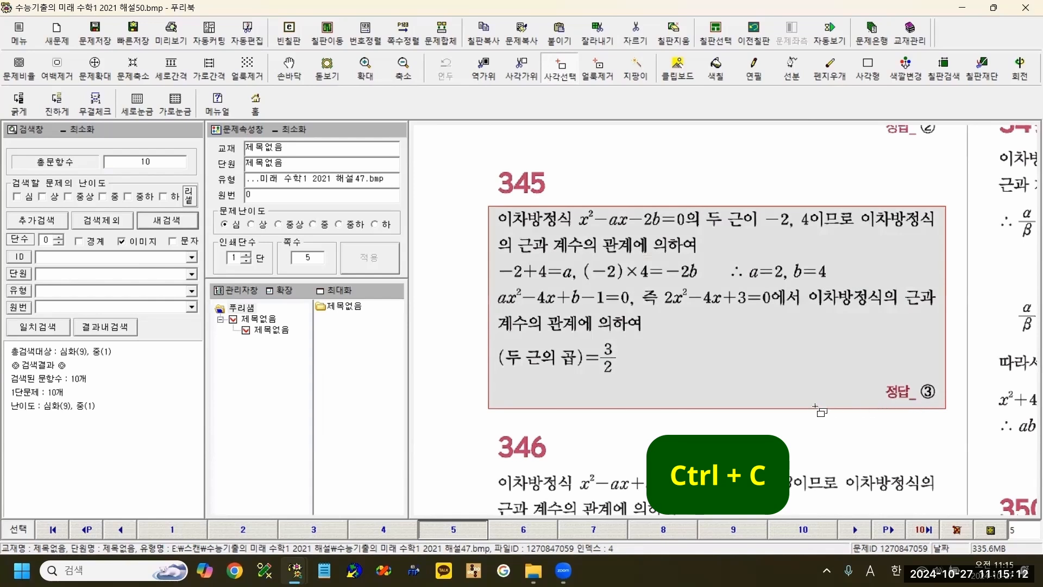
{"action": "key", "text": "ctrl+c"}
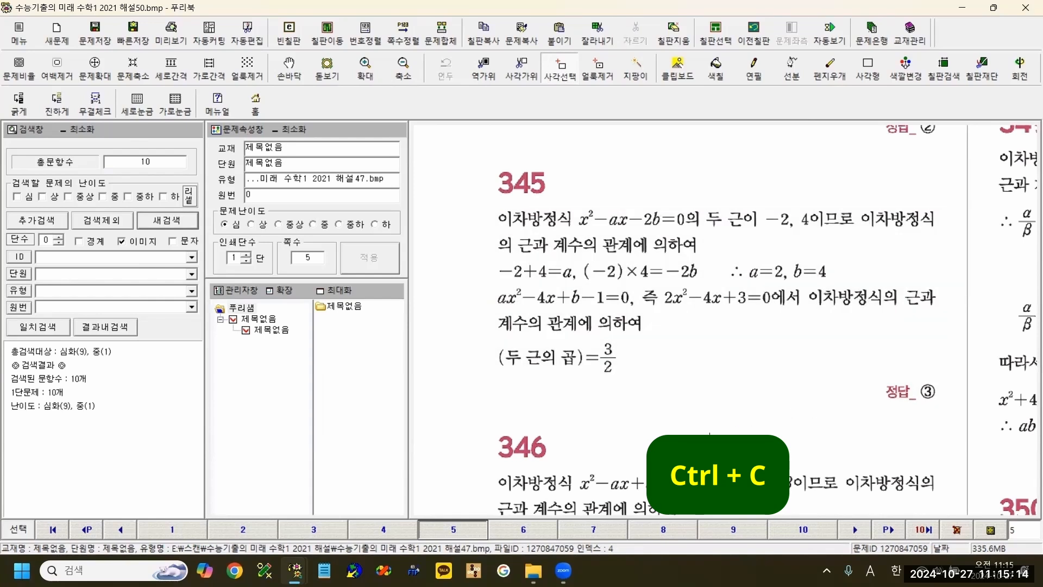
Return to the 수능기출의 미래 수학1 2021.prt window and paste the copied solution over problem 8's explanation board using 덮어쓰기.
{"action": "mouse_move", "coordinate": [296, 568]}
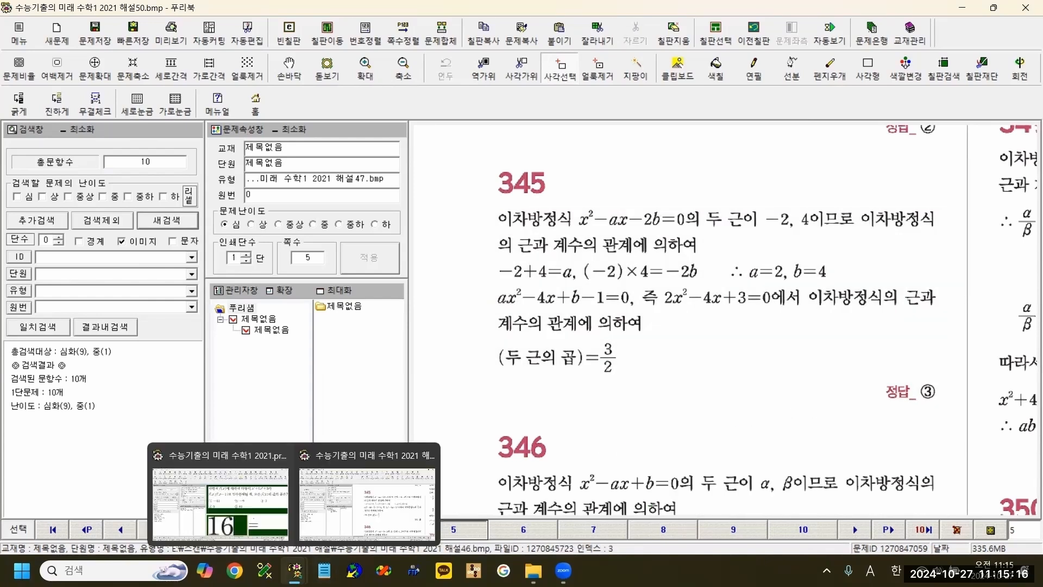
{"action": "left_click", "coordinate": [221, 462]}
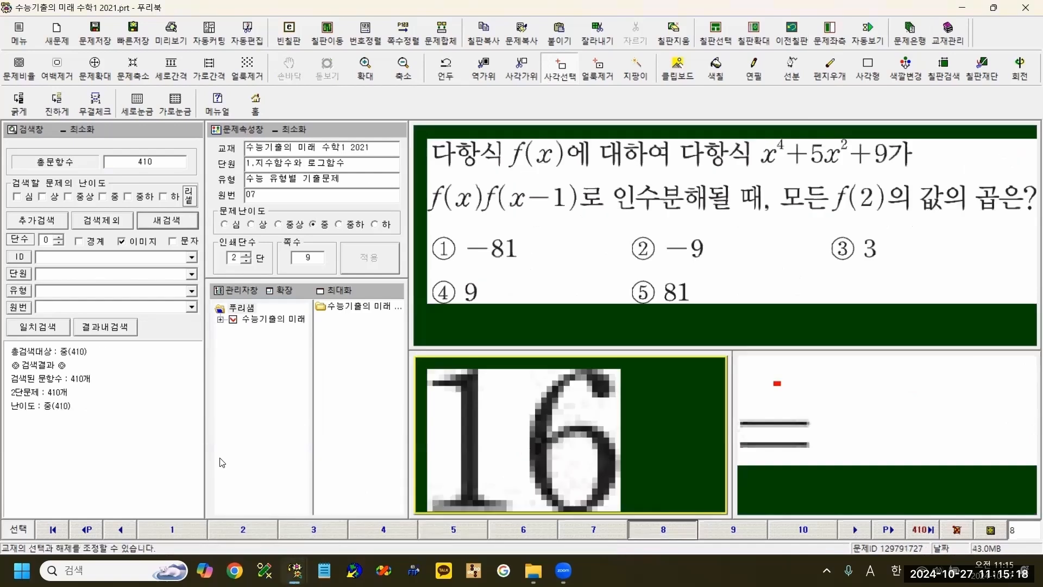
{"action": "left_click", "coordinate": [842, 485]}
{"action": "key", "text": "ctrl+shift+v"}
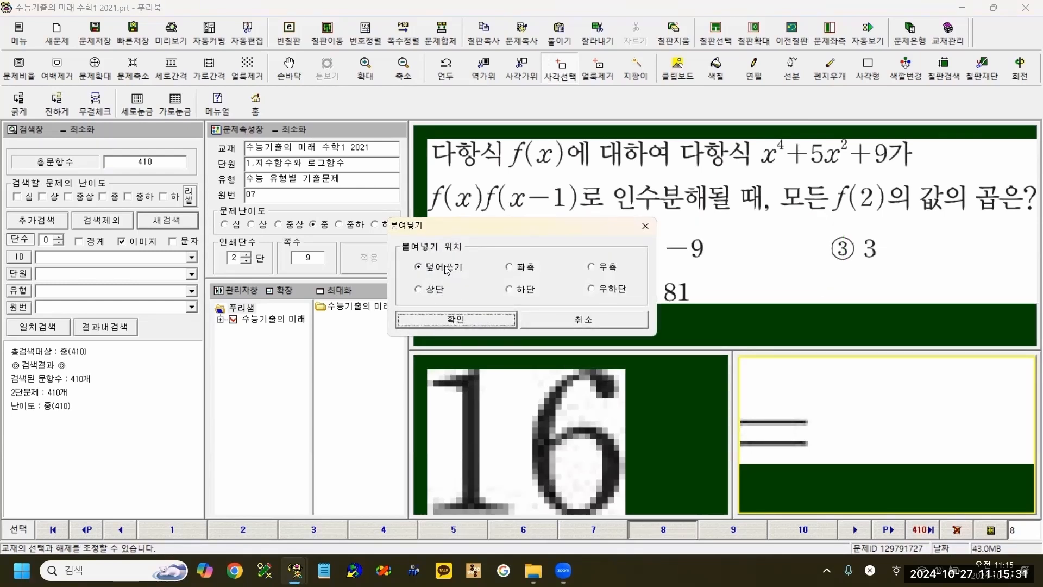
{"action": "left_click", "coordinate": [463, 324]}
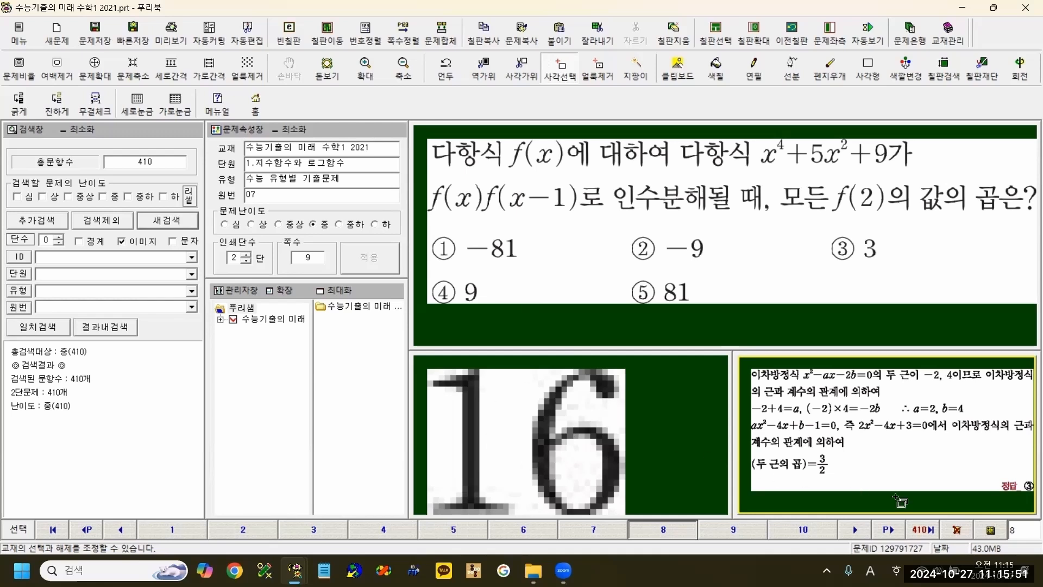
Select the answer ③ at the end of problem 8's explanation and move it onto the answer board using 덮어쓰기.
{"action": "scroll", "coordinate": [1006, 498], "scroll_direction": "up", "scroll_amount": 5}
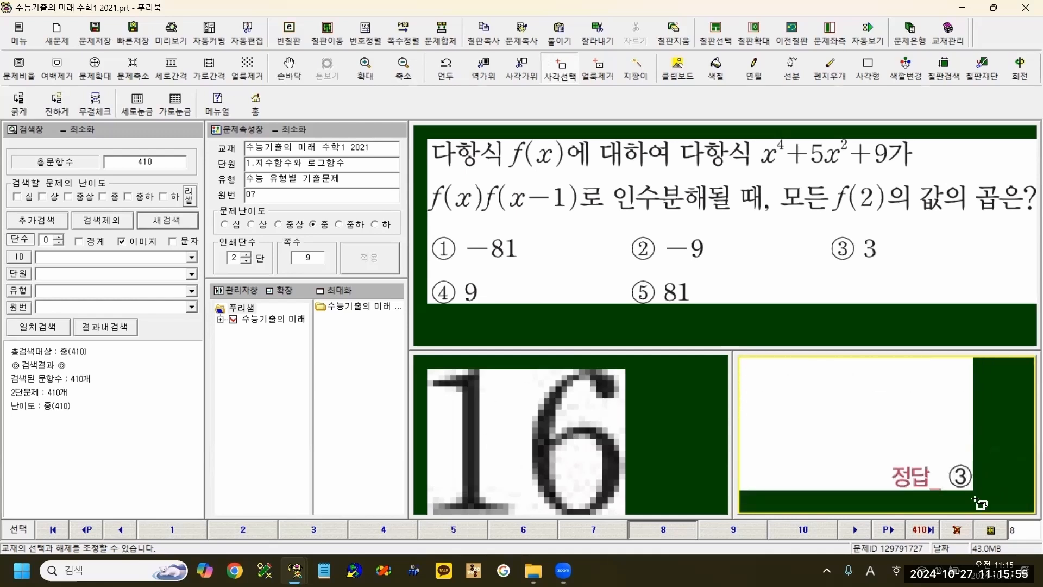
{"action": "scroll", "coordinate": [976, 501], "scroll_direction": "up", "scroll_amount": 3}
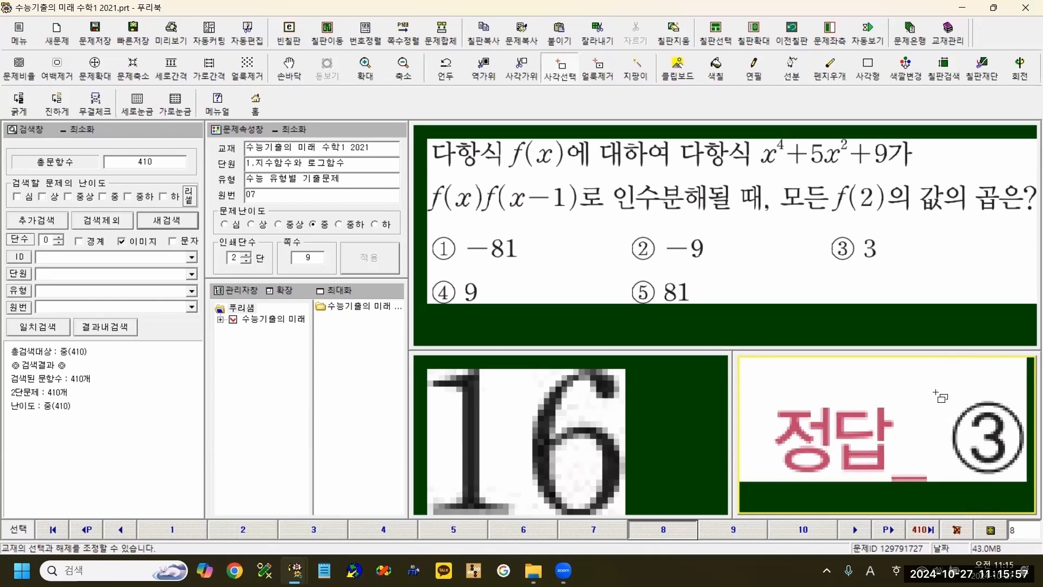
{"action": "left_click_drag", "start_coordinate": [936, 387], "coordinate": [1030, 494]}
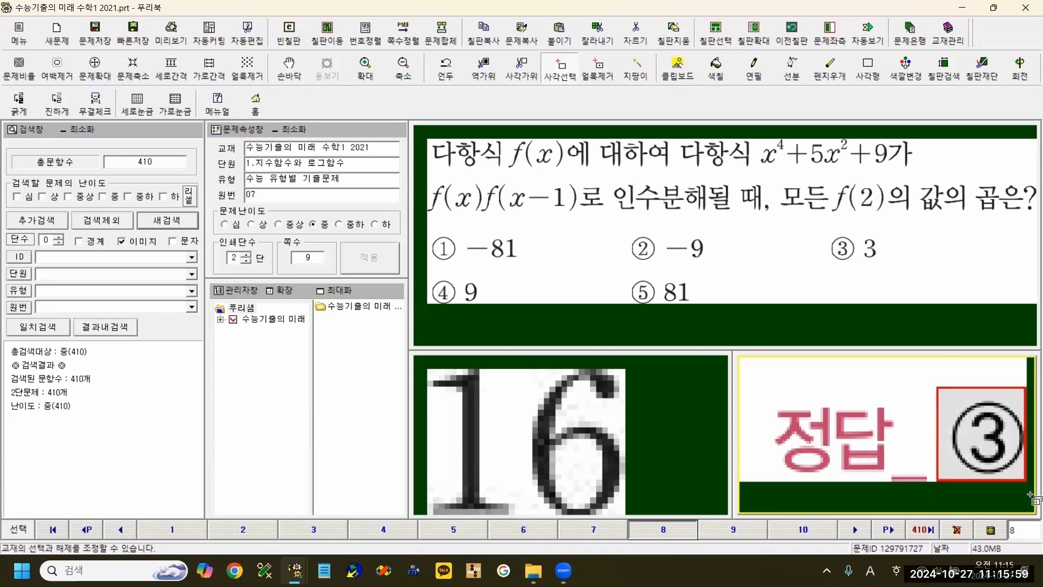
{"action": "key", "text": "F4"}
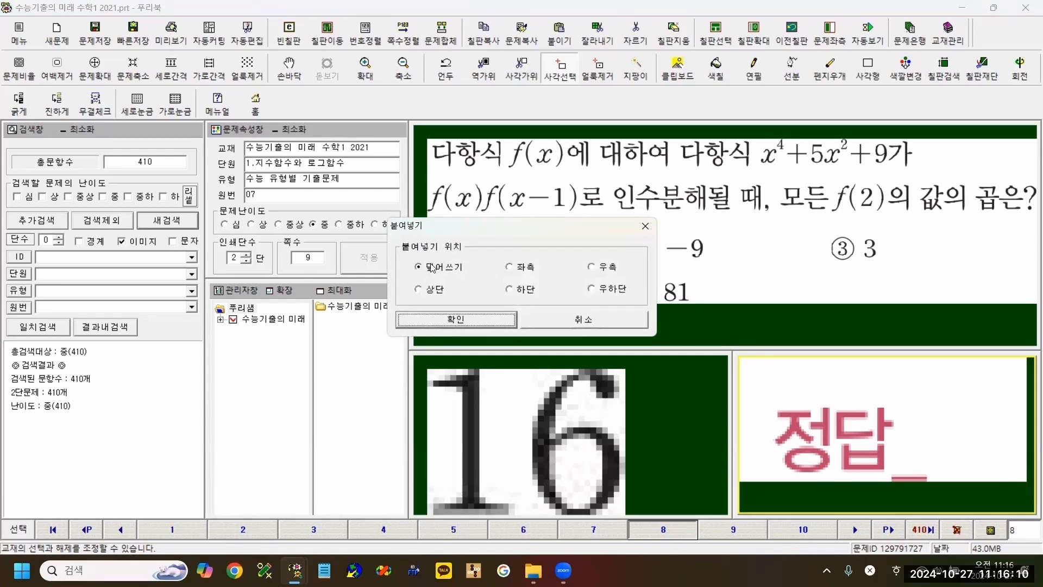
{"action": "left_click", "coordinate": [458, 320]}
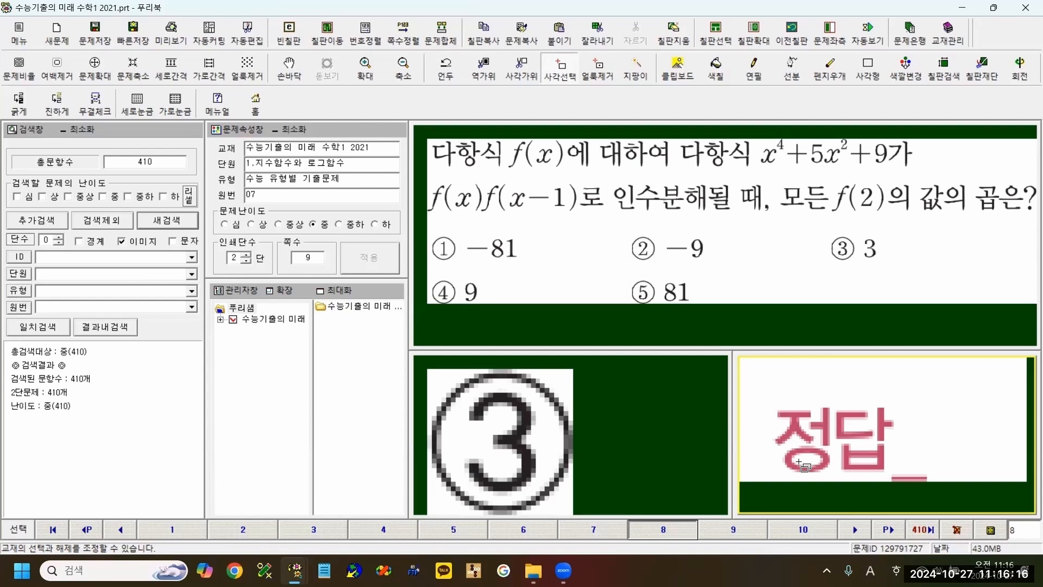
Trim the leftover 정답_ label off the end of problem 8's explanation with the 사각가위 tool.
{"action": "key", "text": "z"}
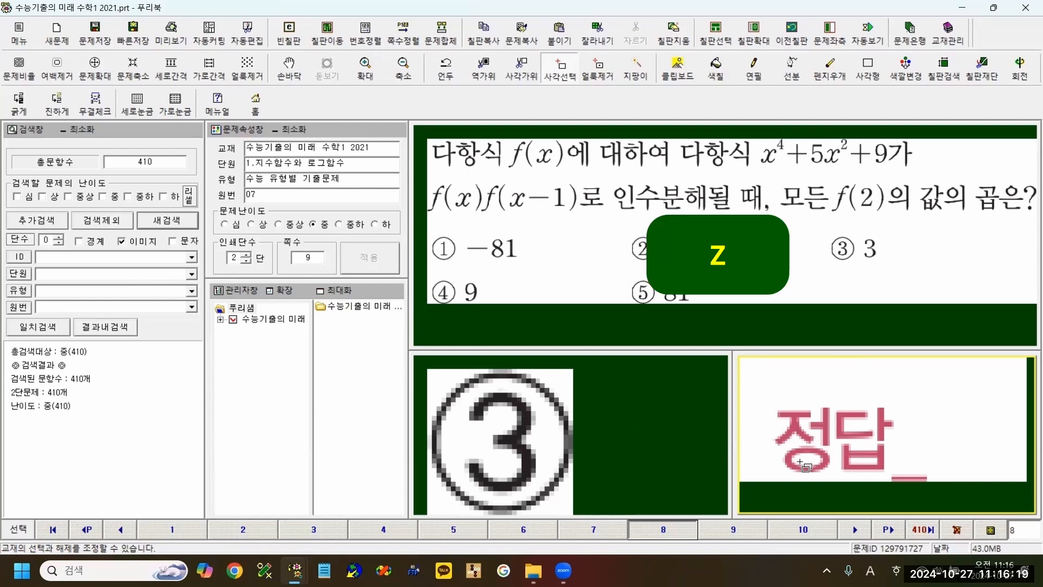
{"action": "key", "text": "z"}
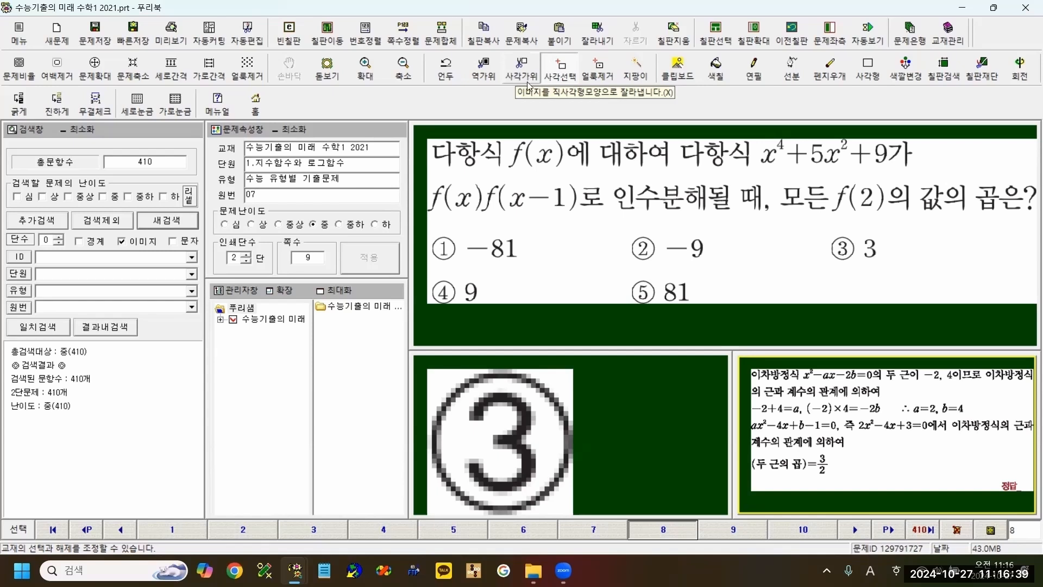
{"action": "key", "text": "x"}
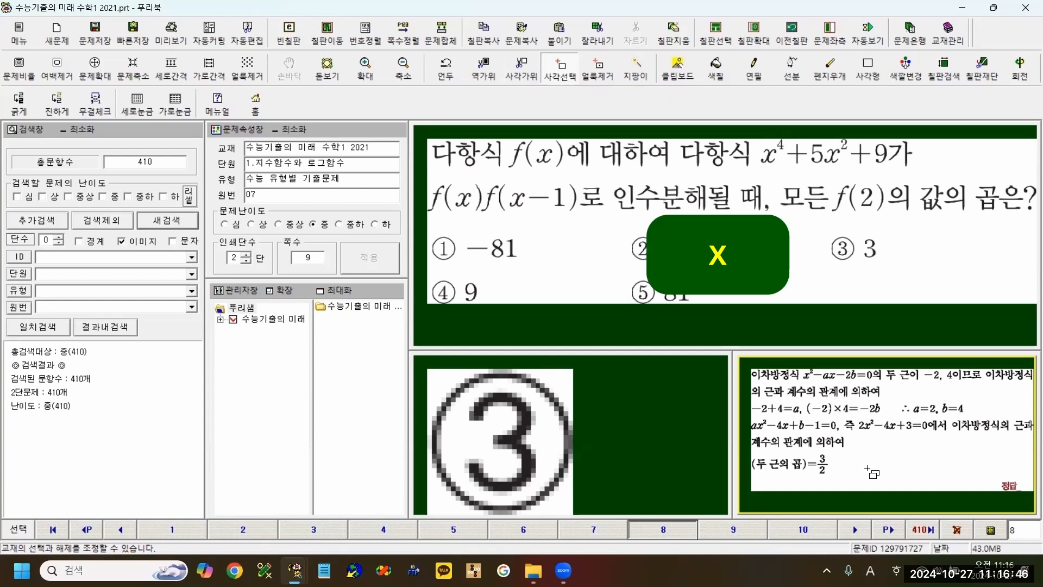
{"action": "key", "text": "x"}
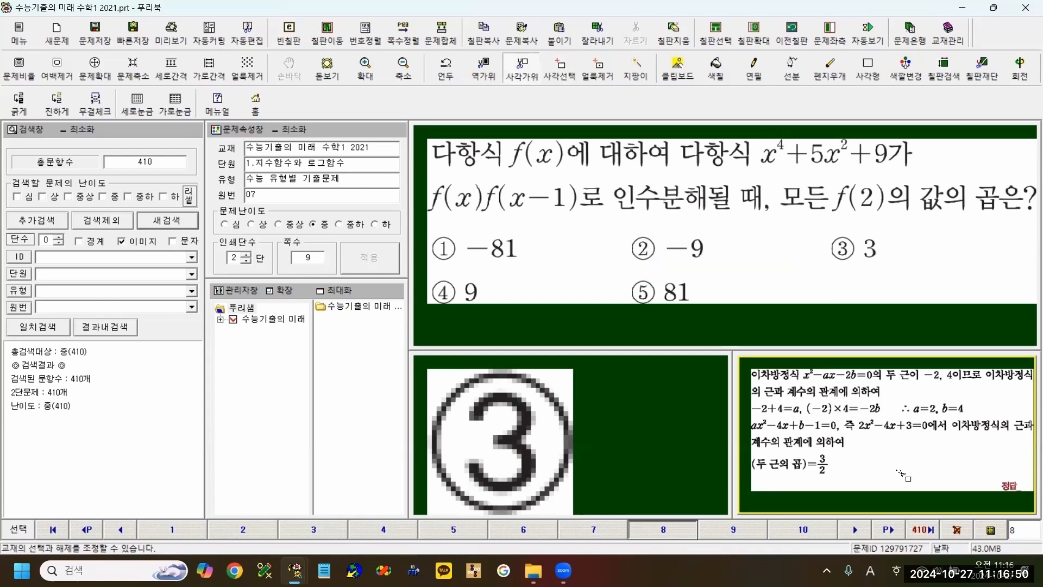
{"action": "left_click_drag", "start_coordinate": [900, 473], "coordinate": [1033, 513]}
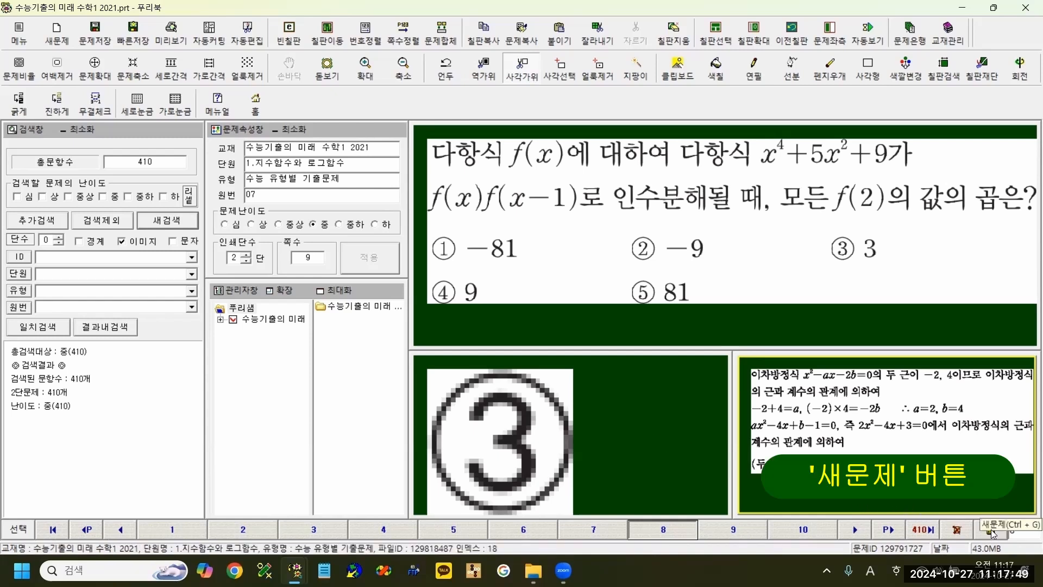
Add a new blank problem after problem 8, and copy problem 205's text and choices from scan 2 (본문47.bmp) in the scans window.
{"action": "left_click", "coordinate": [991, 530]}
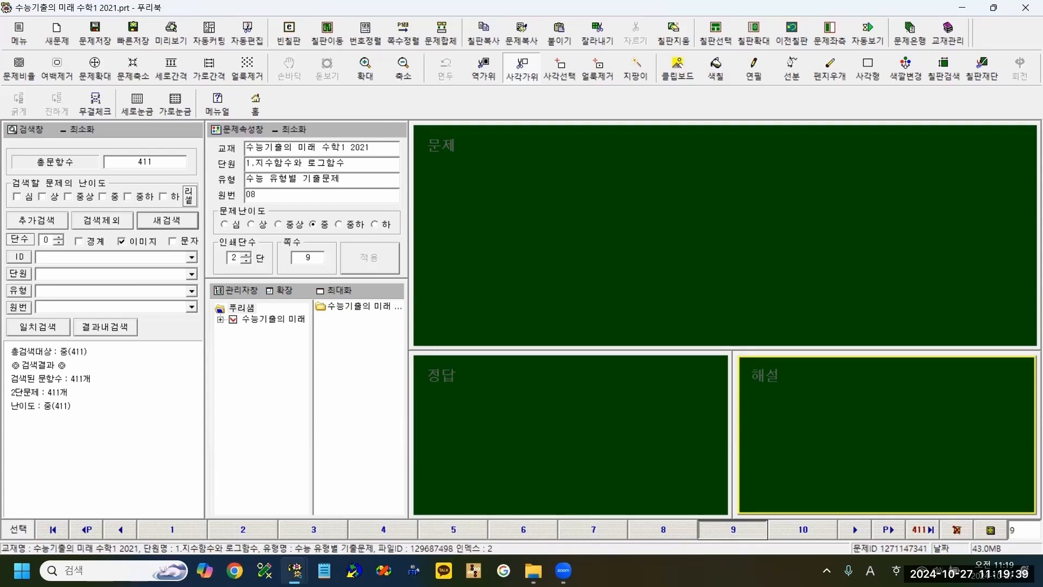
{"action": "mouse_move", "coordinate": [295, 570]}
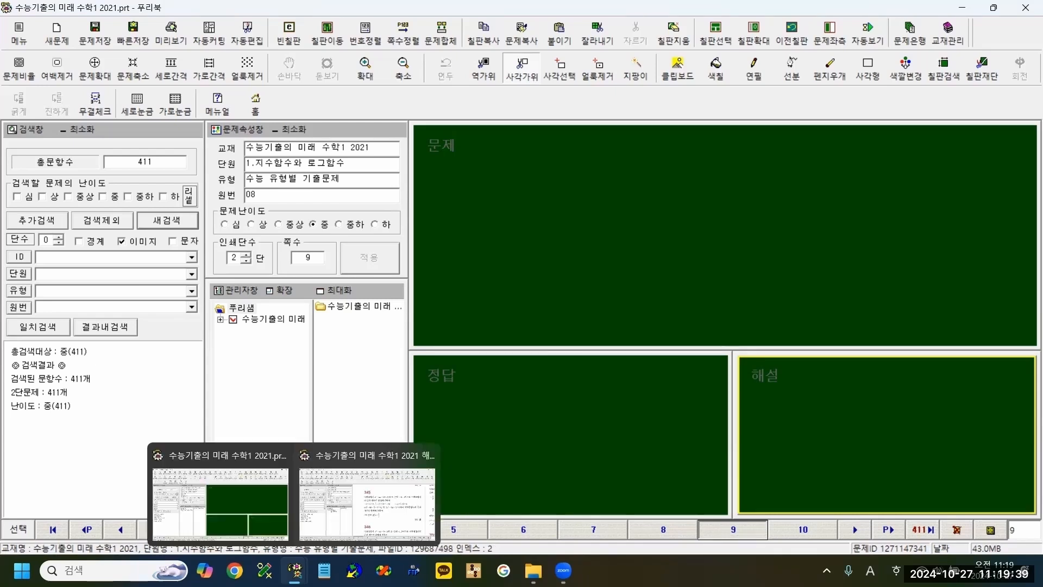
{"action": "left_click", "coordinate": [337, 454]}
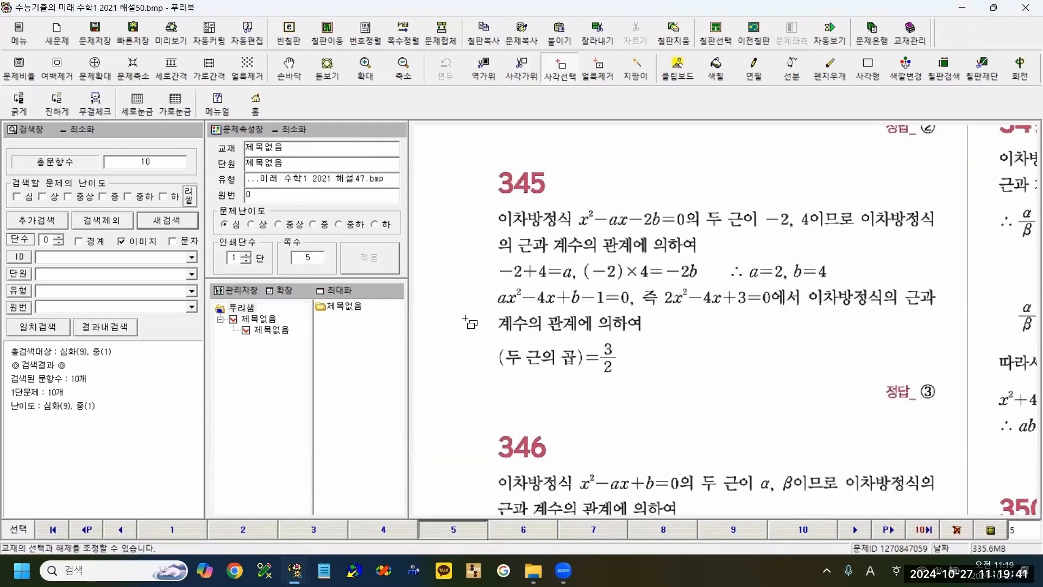
{"action": "left_click", "coordinate": [252, 532]}
{"action": "scroll", "coordinate": [479, 220], "scroll_direction": "up", "scroll_amount": 12}
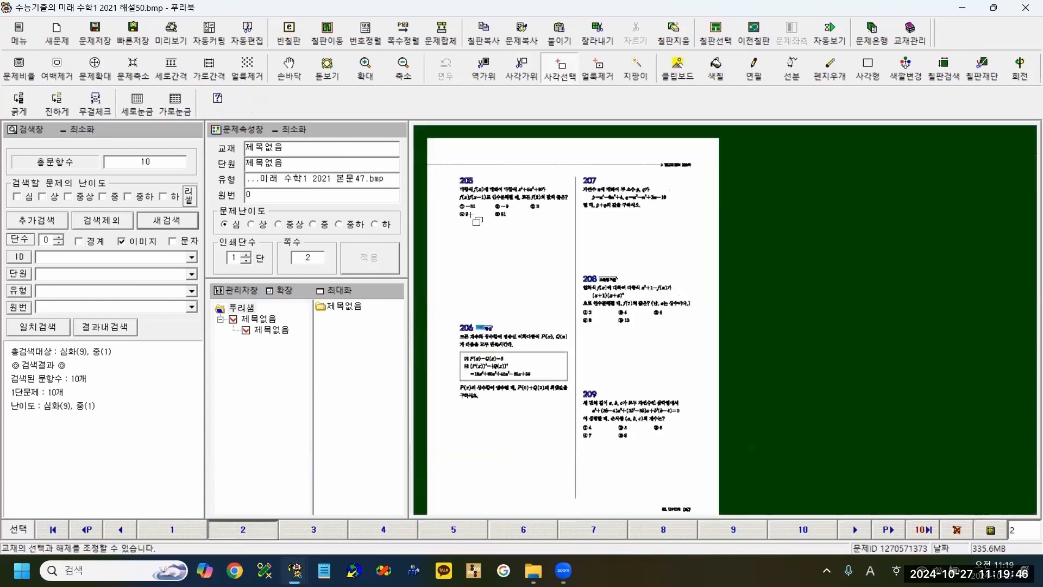
{"action": "scroll", "coordinate": [482, 222], "scroll_direction": "up", "scroll_amount": 6}
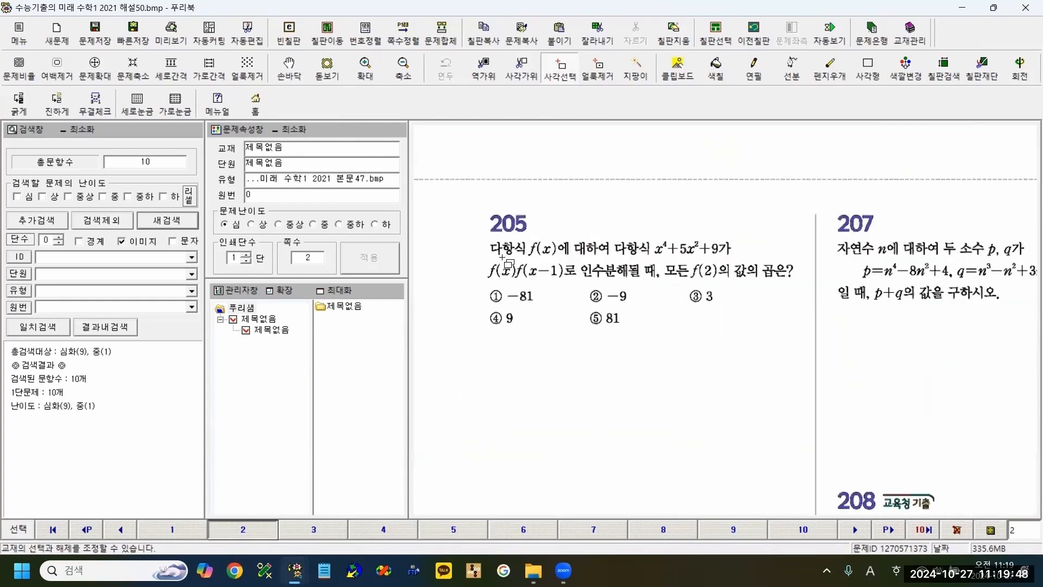
{"action": "mouse_move", "coordinate": [496, 253]}
{"action": "left_mouse_down"}
{"action": "mouse_move", "coordinate": [687, 338]}
{"action": "mouse_move", "coordinate": [848, 369]}
{"action": "mouse_move", "coordinate": [875, 365]}
{"action": "mouse_move", "coordinate": [866, 354]}
{"action": "left_mouse_up"}
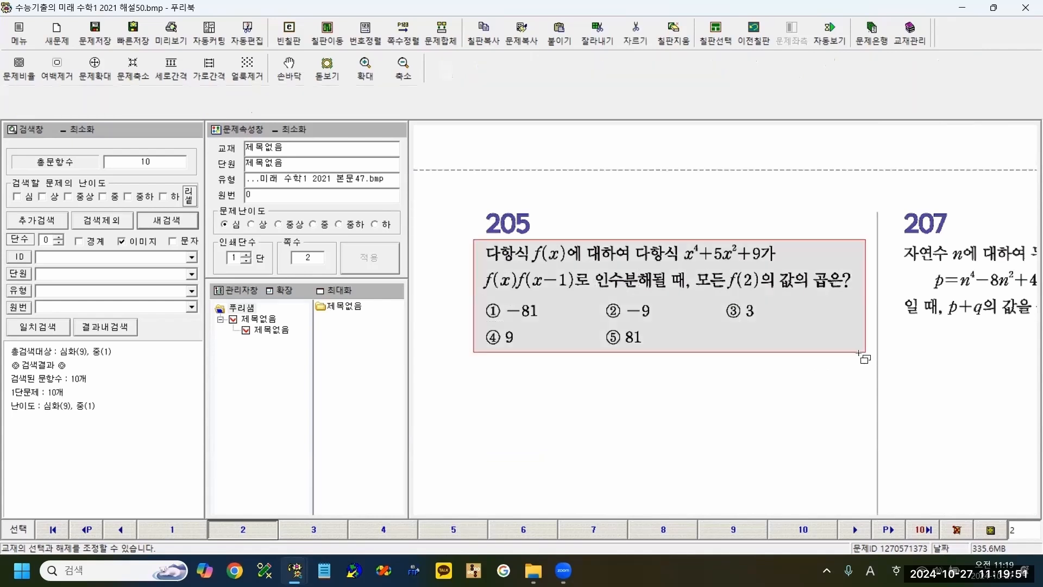
{"action": "left_click", "coordinate": [777, 373]}
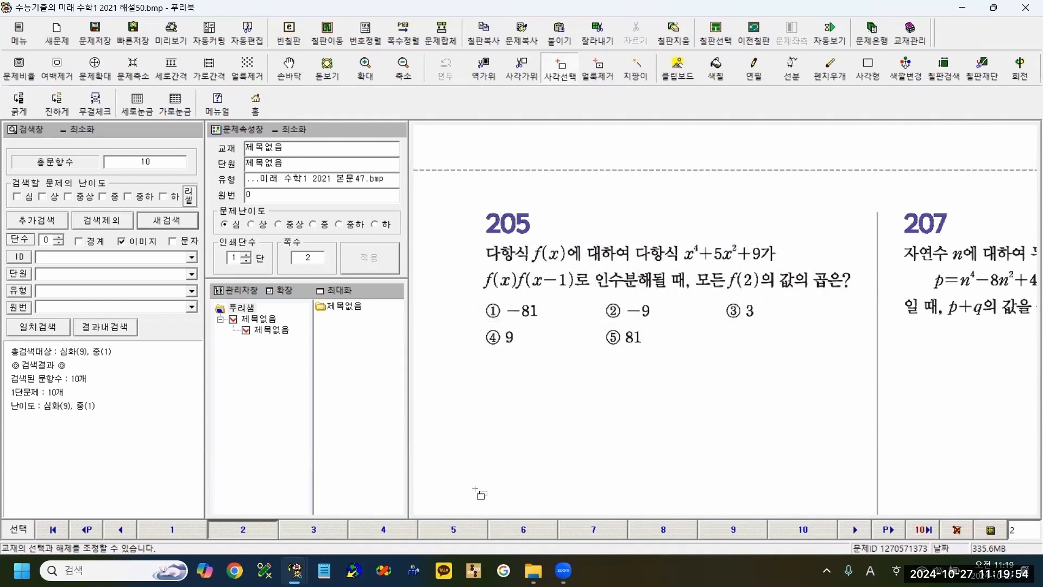
Return to the 수능기출의 미래 수학1 2021.prt window and paste the copied problem onto problem 9's empty question board.
{"action": "mouse_move", "coordinate": [296, 570]}
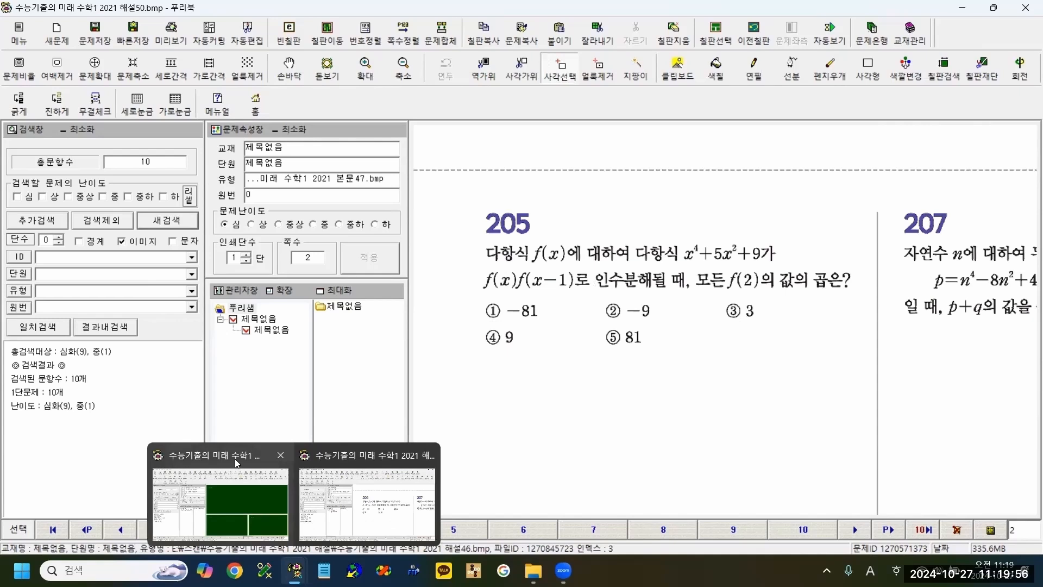
{"action": "left_click", "coordinate": [238, 464]}
{"action": "left_click", "coordinate": [542, 230]}
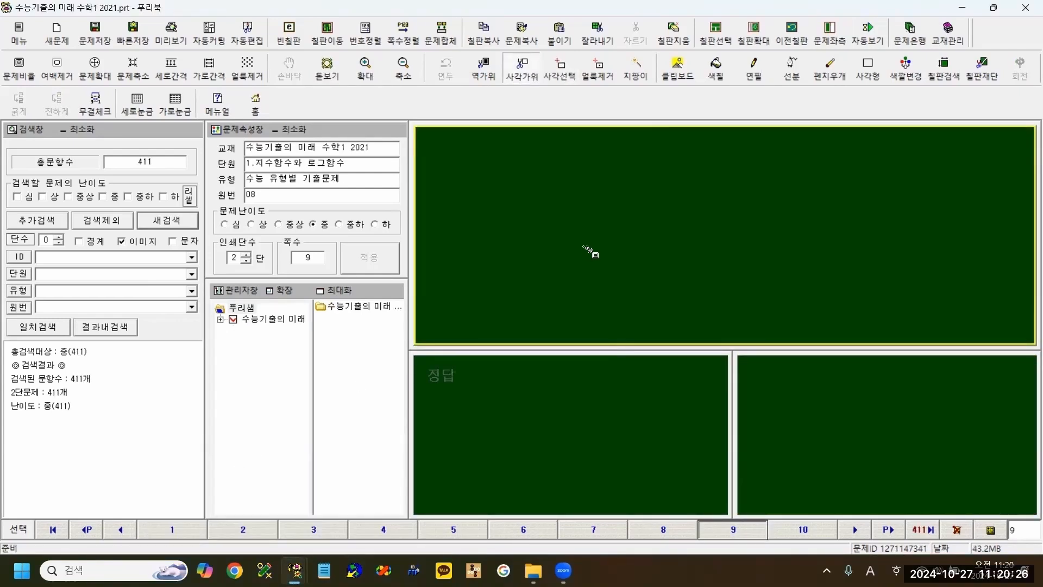
{"action": "key", "text": "ctrl+v"}
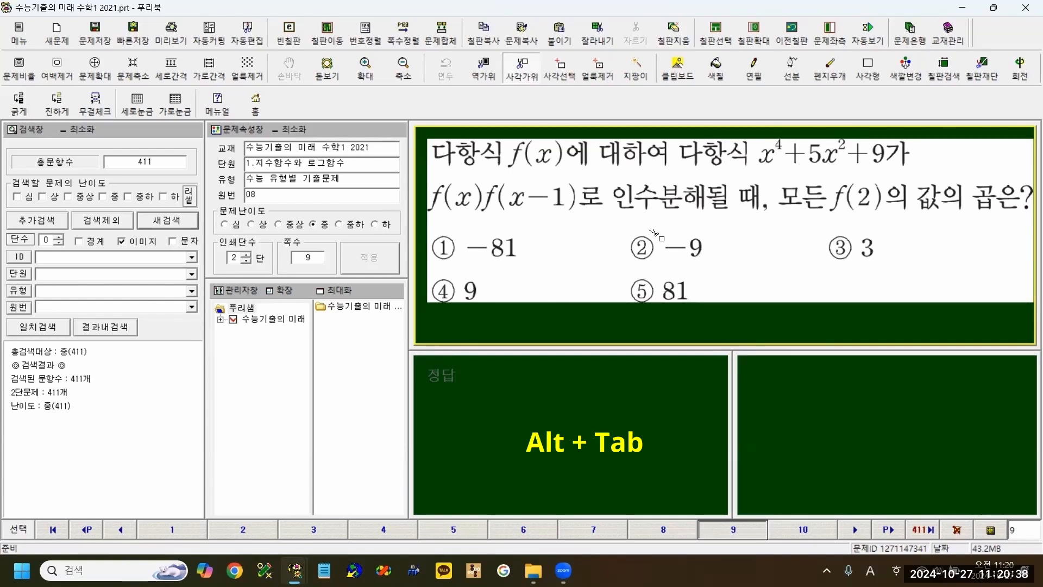
Switch to the scans window, go to scan 7 (해설49.bmp) and copy a rectangular selection of solution 362's text, including its answer line.
{"action": "key", "text": "alt+Tab"}
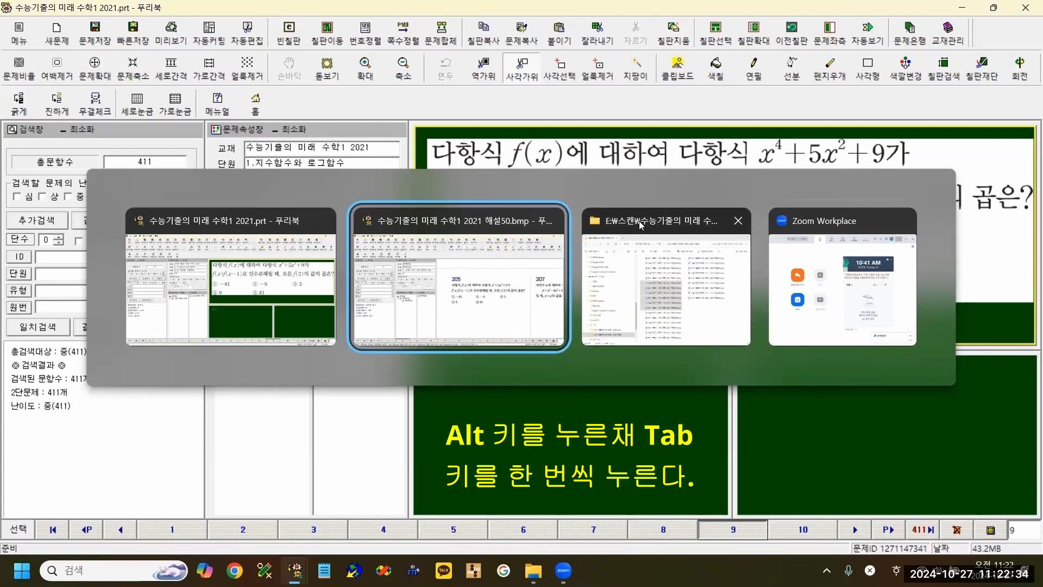
{"action": "key", "text": "alt+Tab"}
{"action": "key", "text": "alt+Tab"}
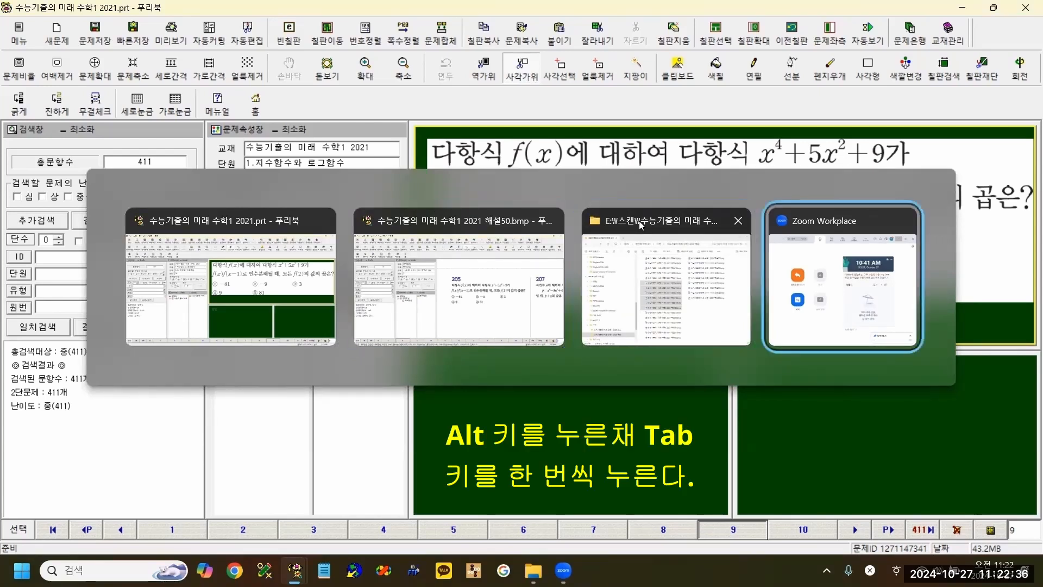
{"action": "key", "text": "alt+Tab"}
{"action": "key", "text": "alt+Tab"}
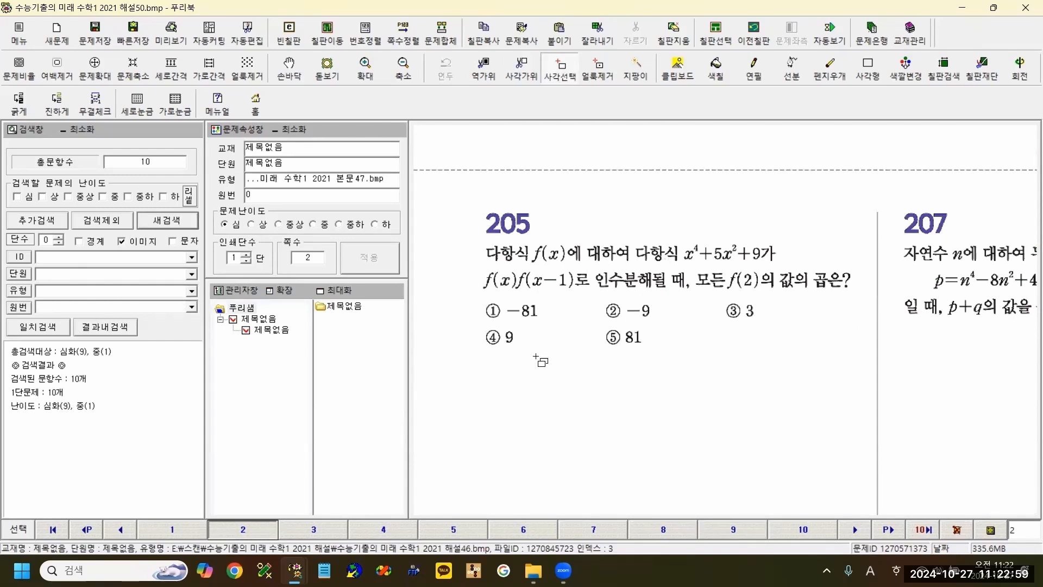
{"action": "left_click", "coordinate": [588, 532]}
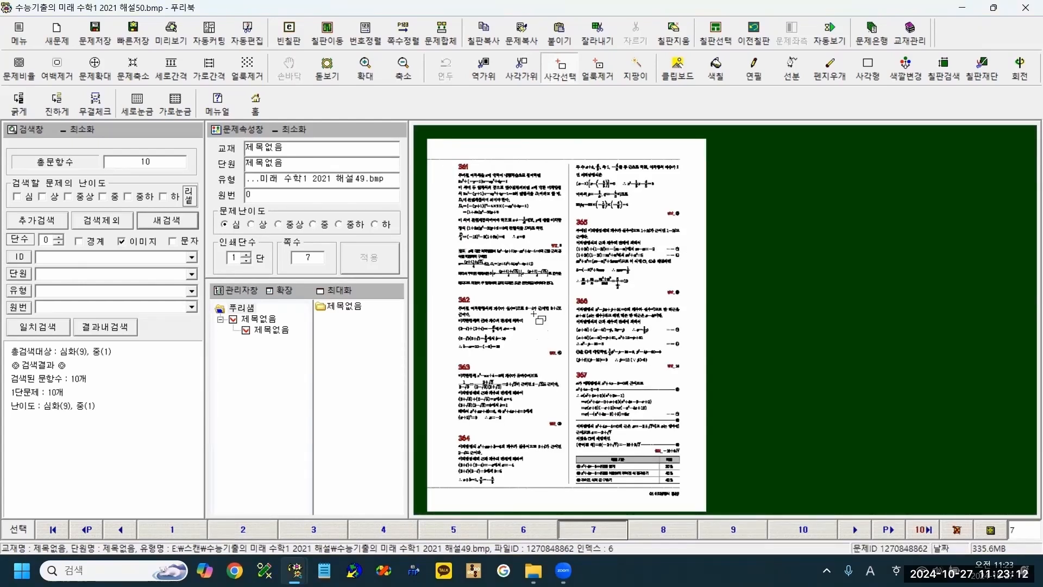
{"action": "scroll", "coordinate": [524, 269], "scroll_direction": "up", "scroll_amount": 4}
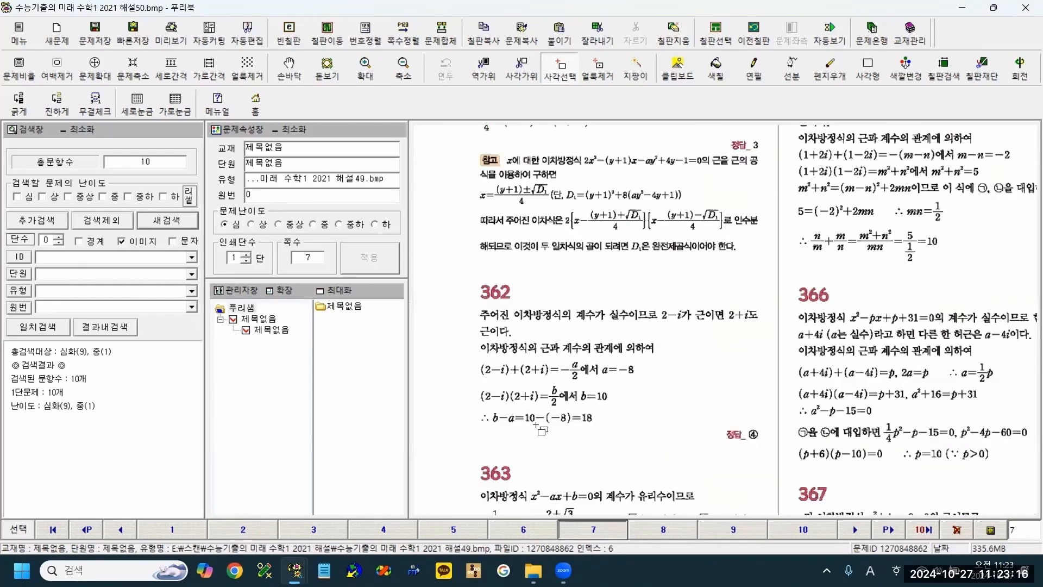
{"action": "scroll", "coordinate": [538, 432], "scroll_direction": "up", "scroll_amount": 2}
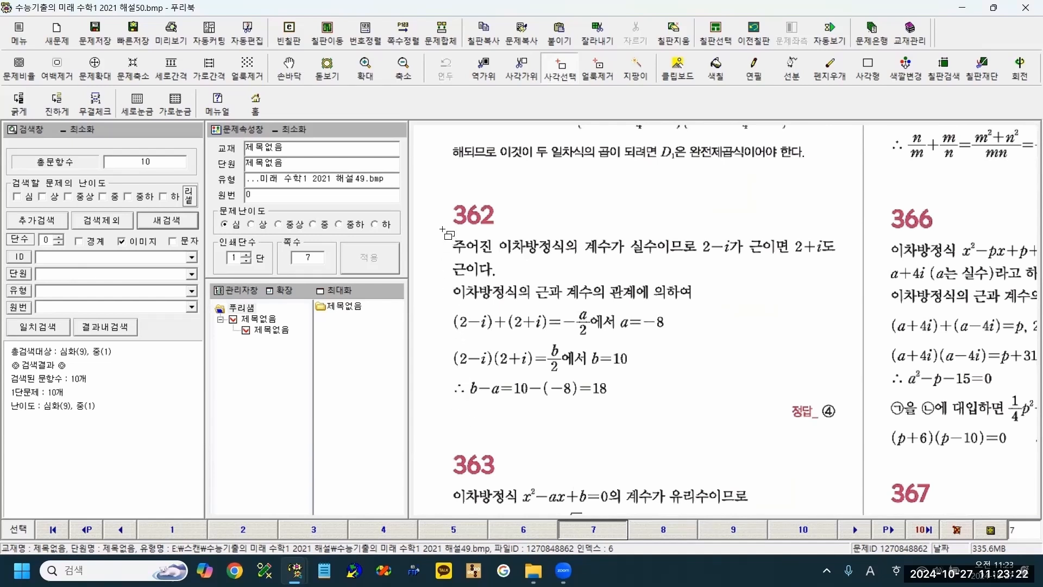
{"action": "left_click_drag", "start_coordinate": [444, 230], "coordinate": [847, 426]}
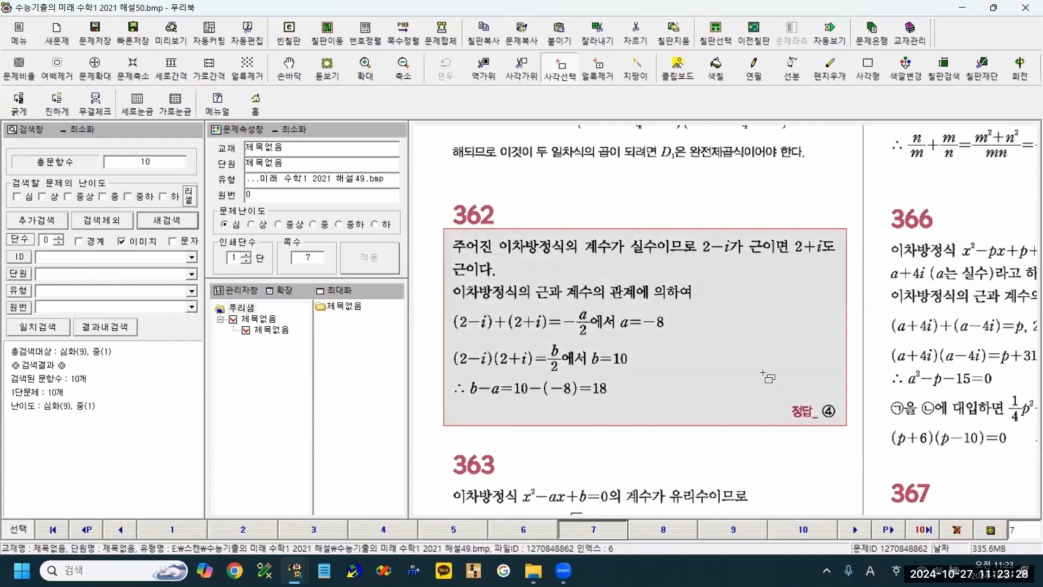
{"action": "left_click", "coordinate": [763, 373]}
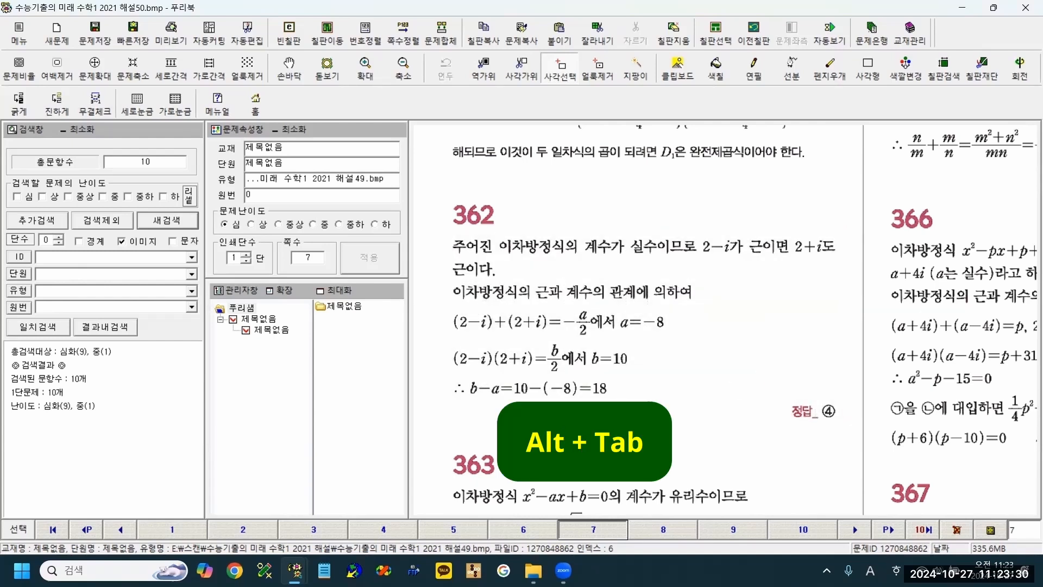
Return to the 수능기출의 미래 수학1 2021.prt window and paste the copied solution onto problem 9's empty explanation board.
{"action": "key", "text": "alt+Tab"}
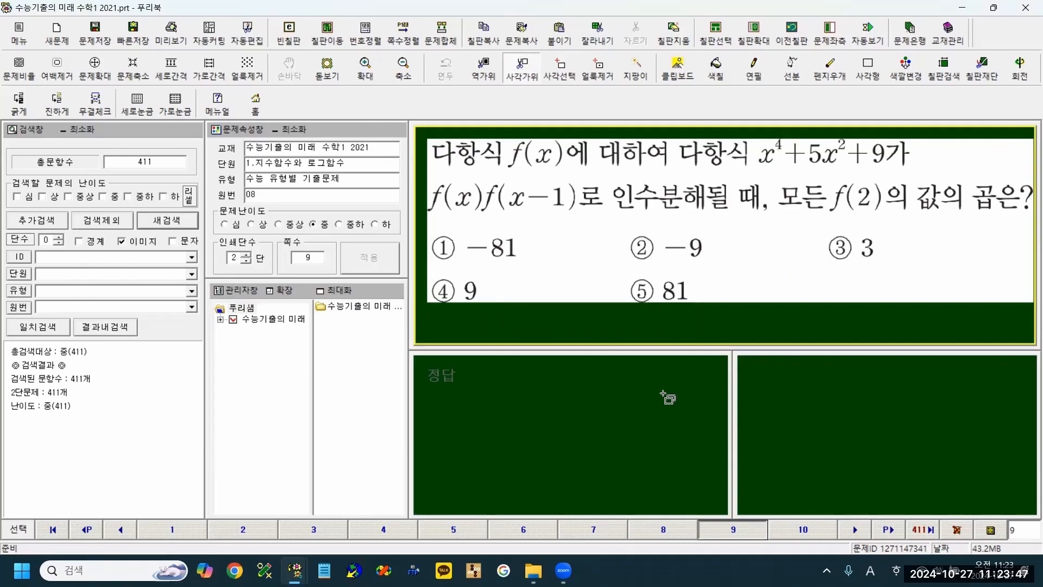
{"action": "left_click", "coordinate": [799, 417]}
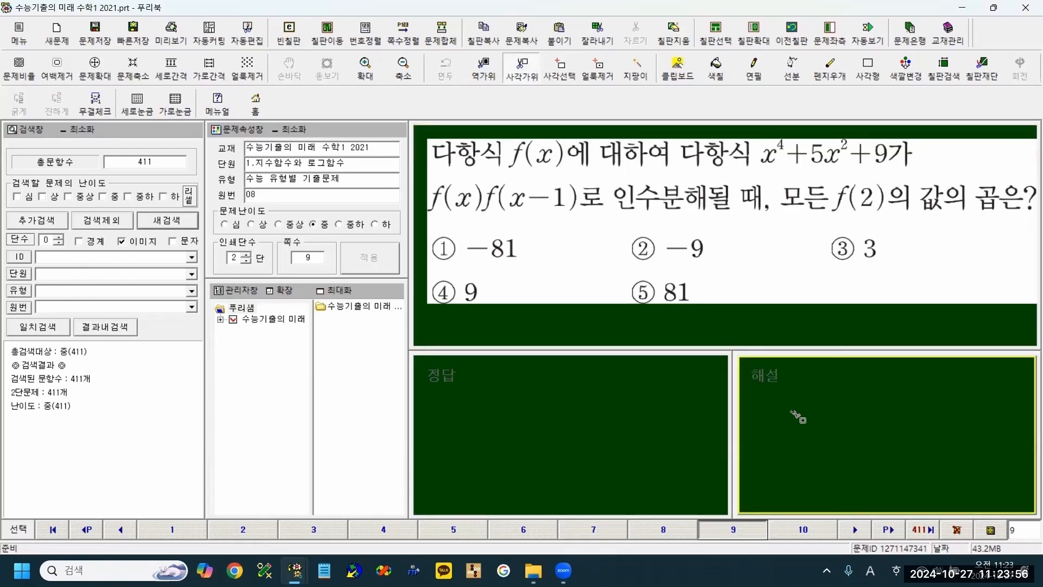
{"action": "key", "text": "ctrl+v"}
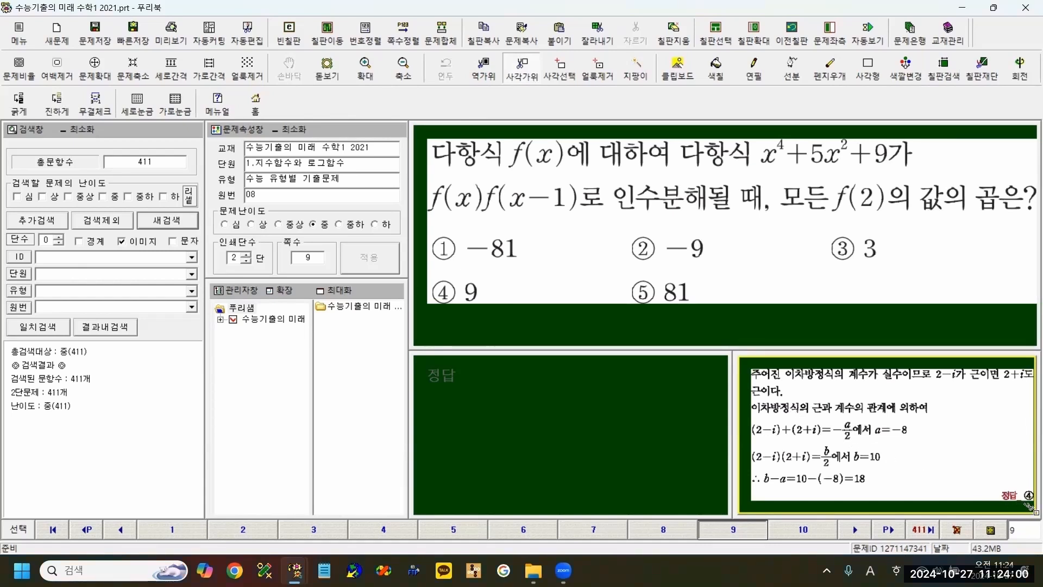
Select the answer ④ at the end of problem 9's explanation with 사각선택 and move it to the empty answer board.
{"action": "left_click_drag", "start_coordinate": [1029, 506], "coordinate": [981, 492]}
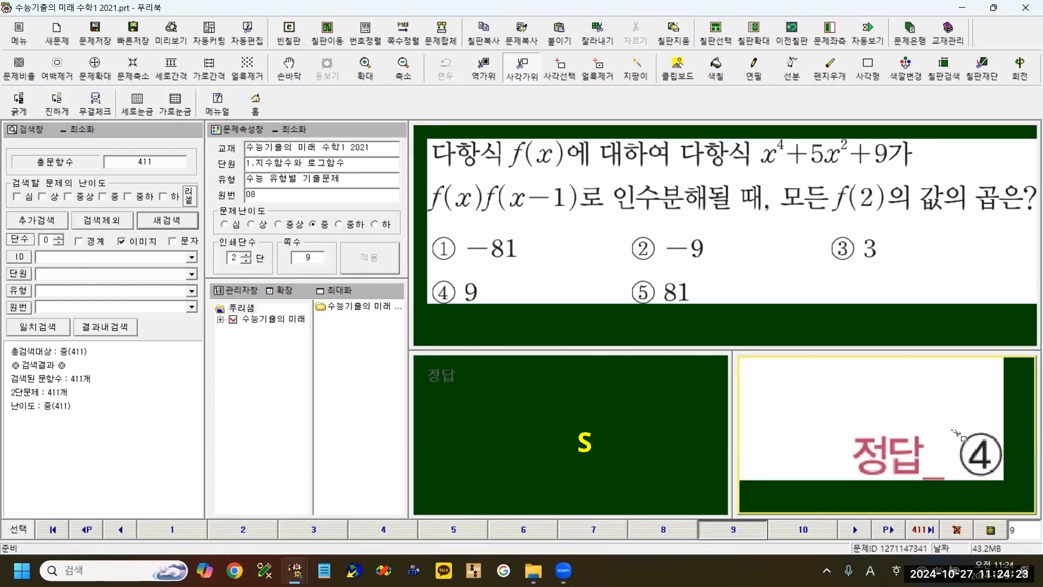
{"action": "key", "text": "s"}
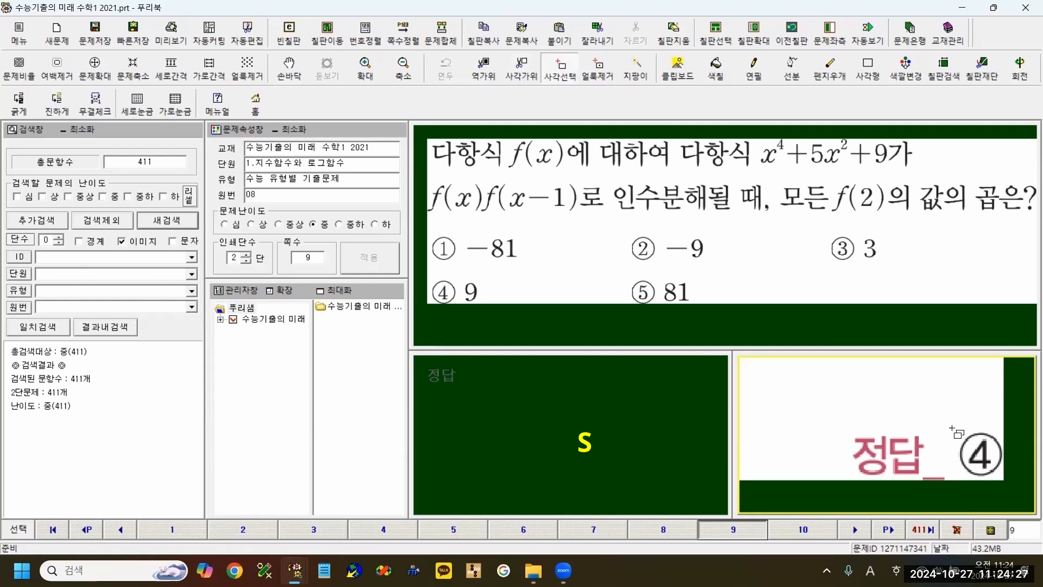
{"action": "left_click_drag", "start_coordinate": [952, 422], "coordinate": [1007, 487]}
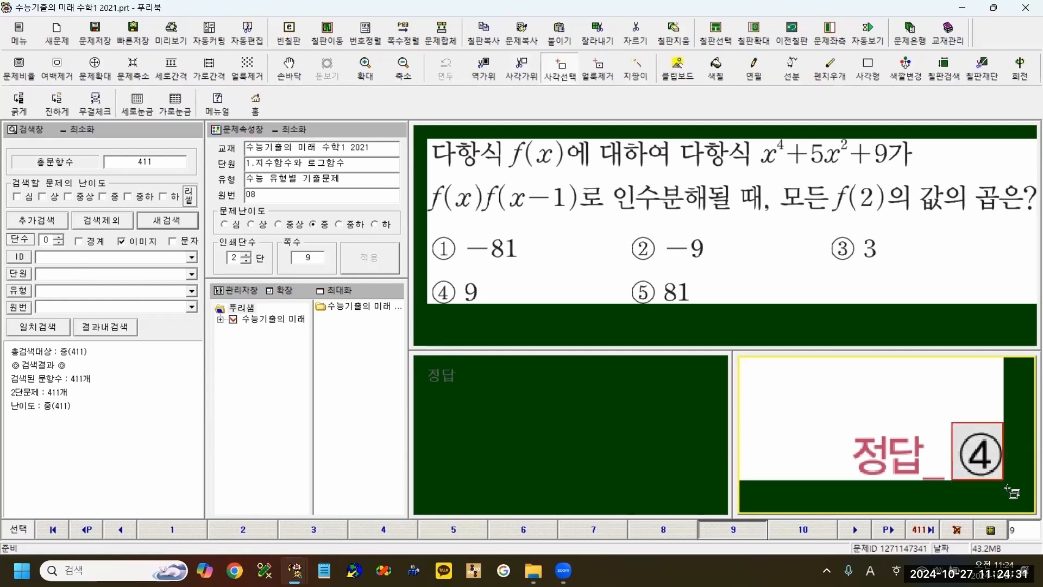
{"action": "key", "text": "F4"}
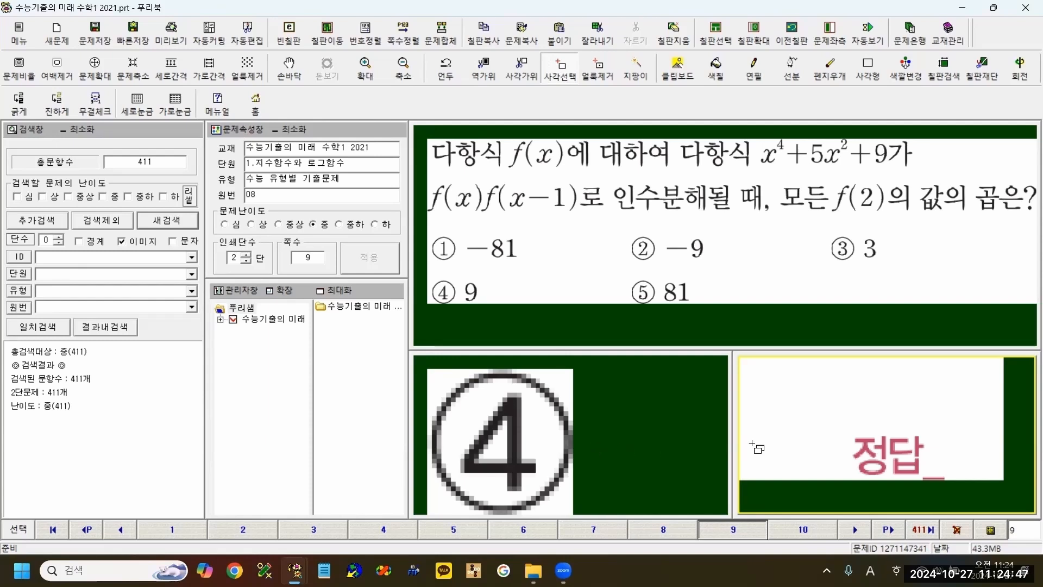
Trim the leftover 정답_ label off the end of problem 9's explanation with the 사각가위 tool.
{"action": "key", "text": "x"}
{"action": "key", "text": "x"}
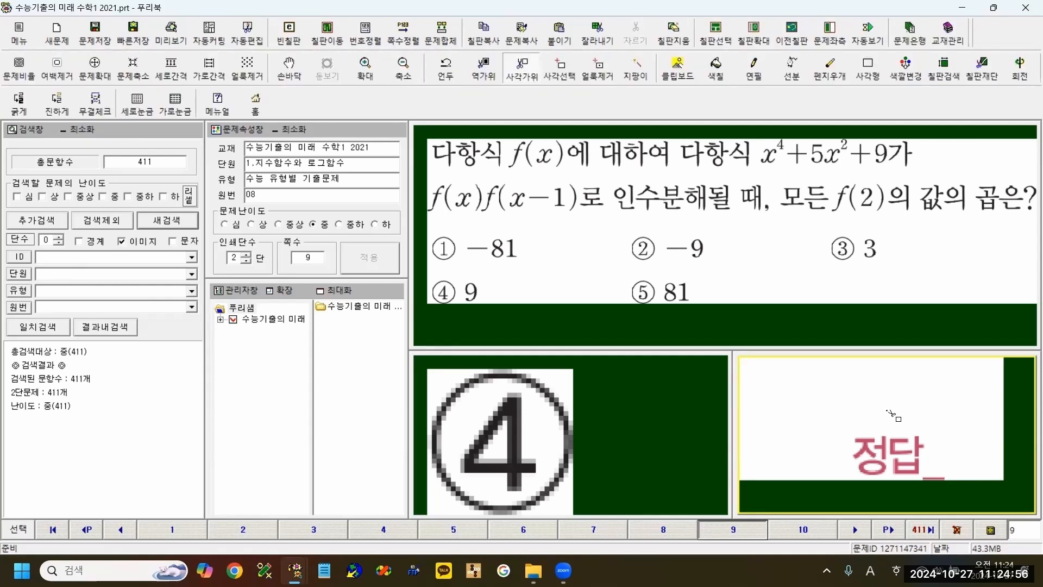
{"action": "left_click_drag", "start_coordinate": [805, 415], "coordinate": [1011, 501]}
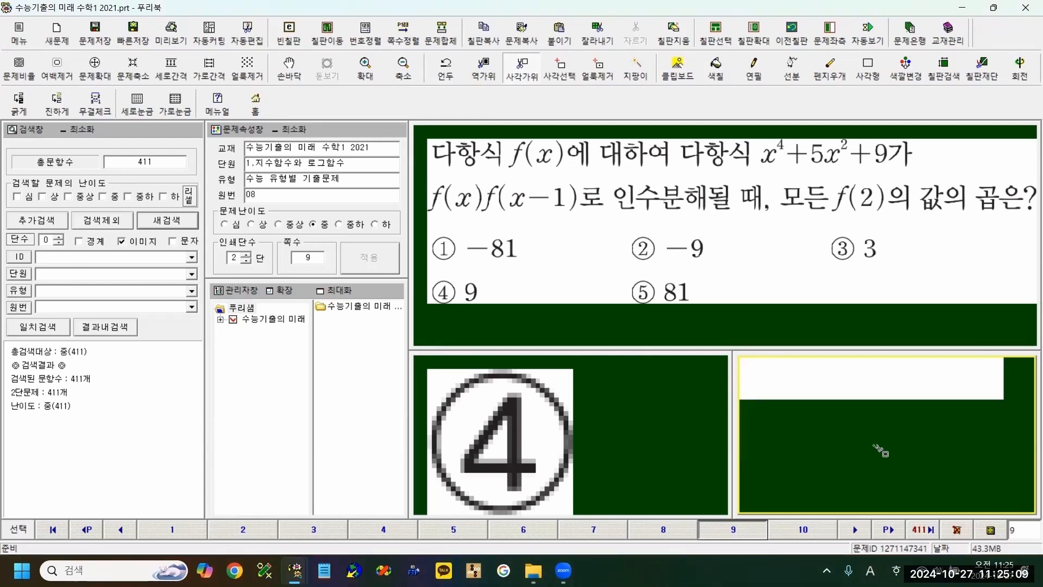
{"action": "key", "text": "z"}
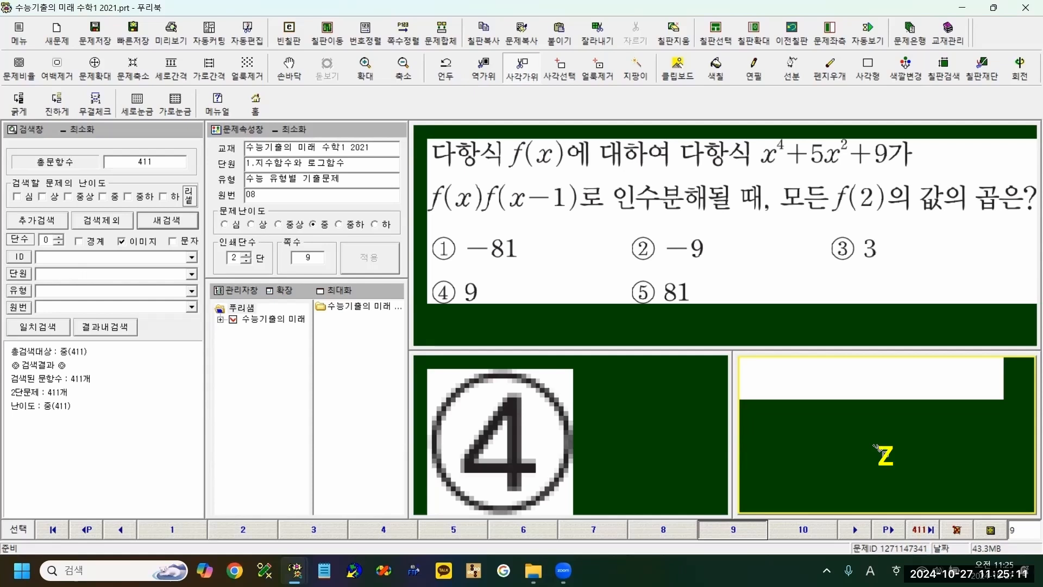